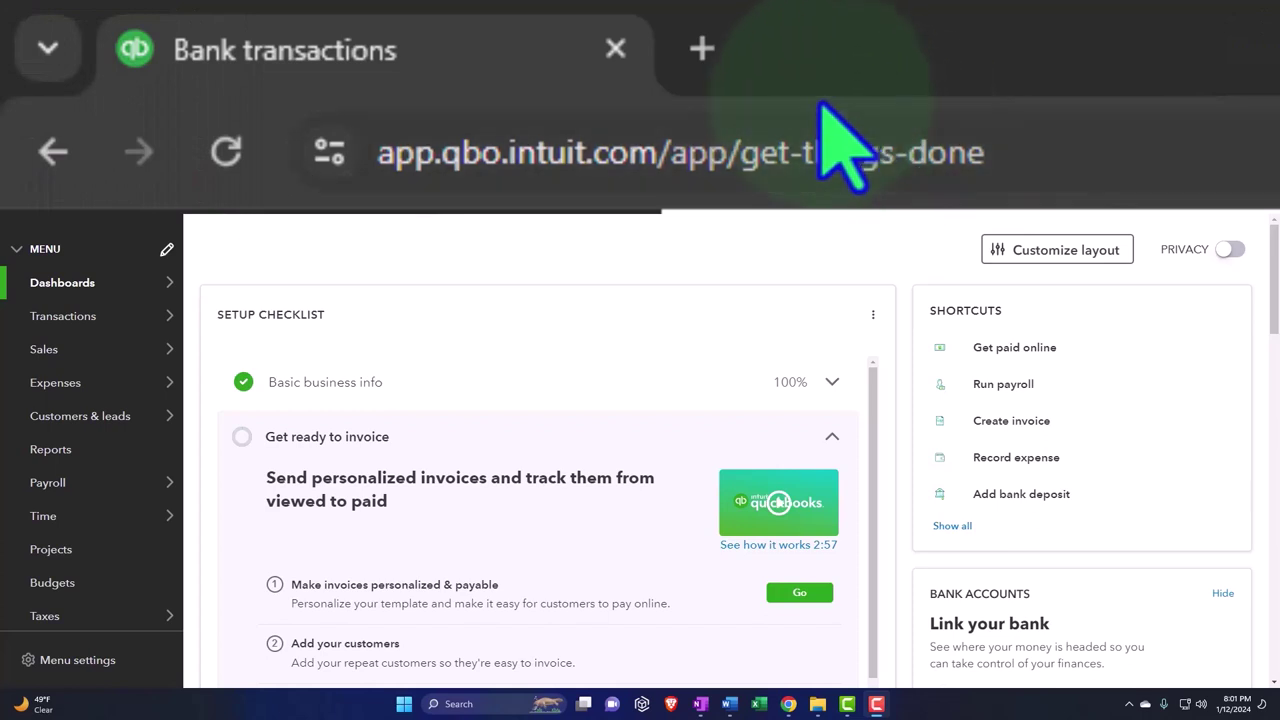
Open a private Incognito window in Chrome
left_click(701, 48)
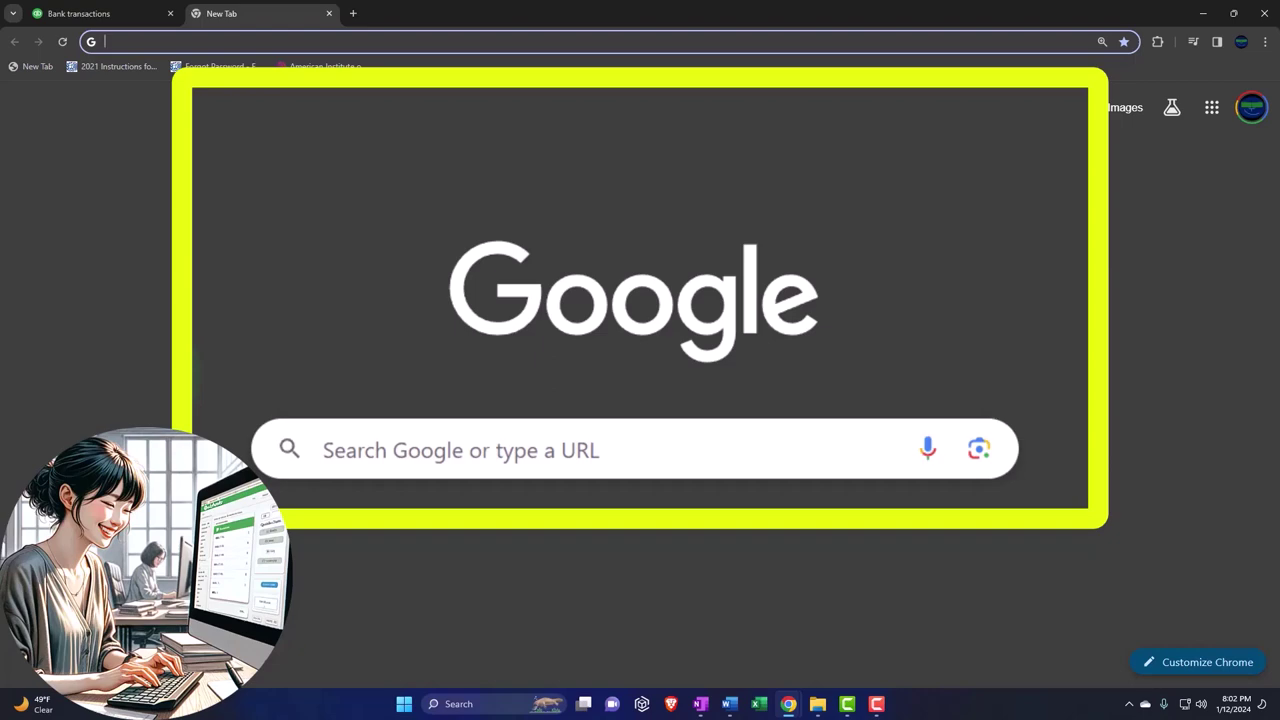
left_click(329, 13)
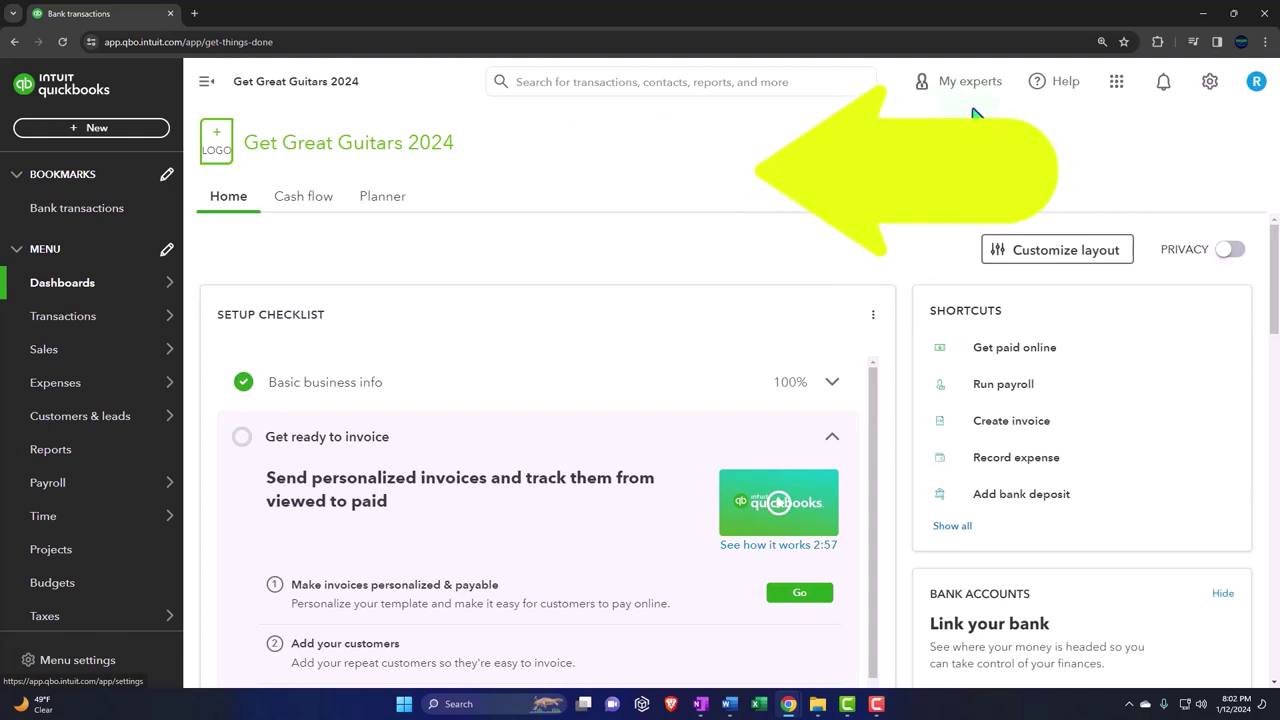
left_click(1264, 44)
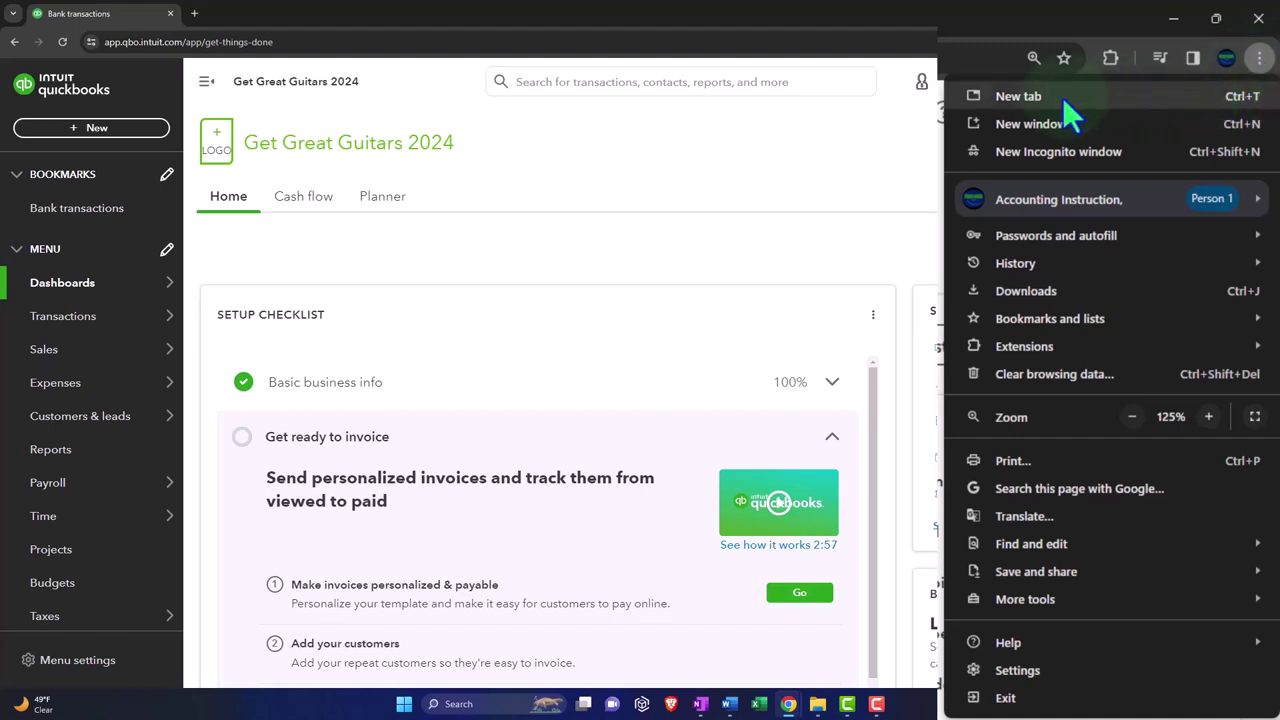
left_click(1107, 153)
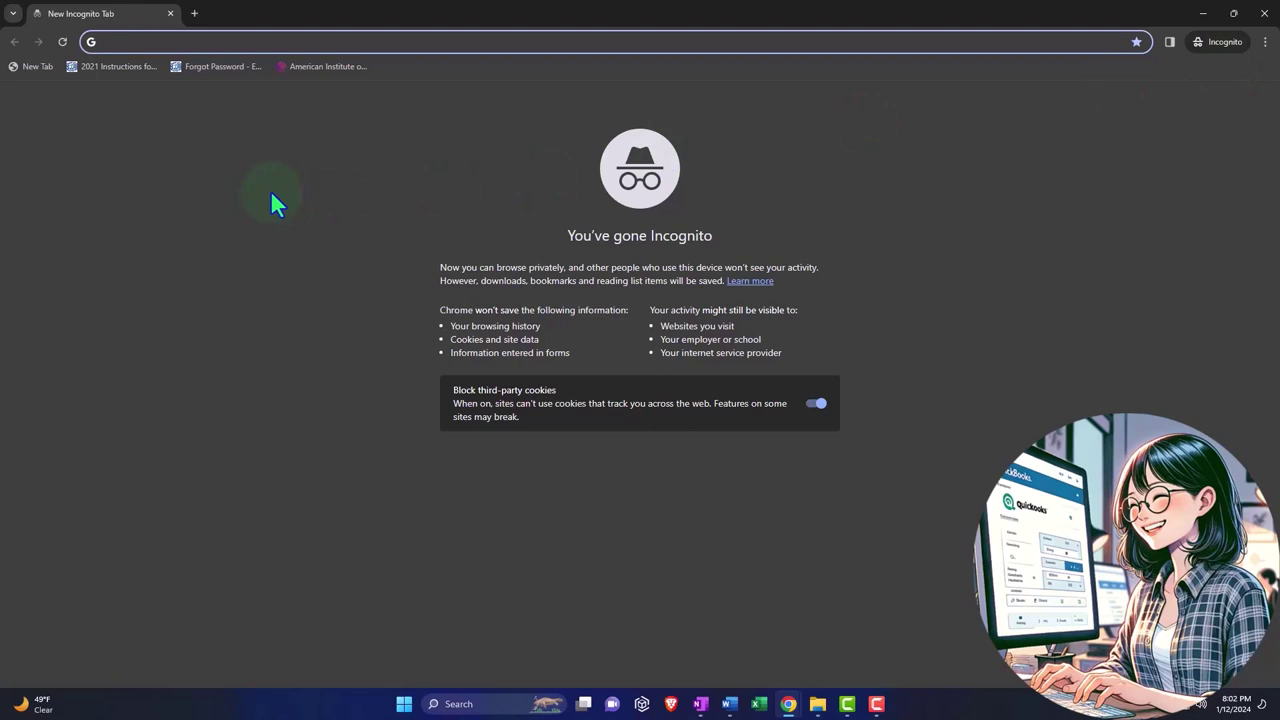
Search Google for 'quickbooks online test drive'
type("qu")
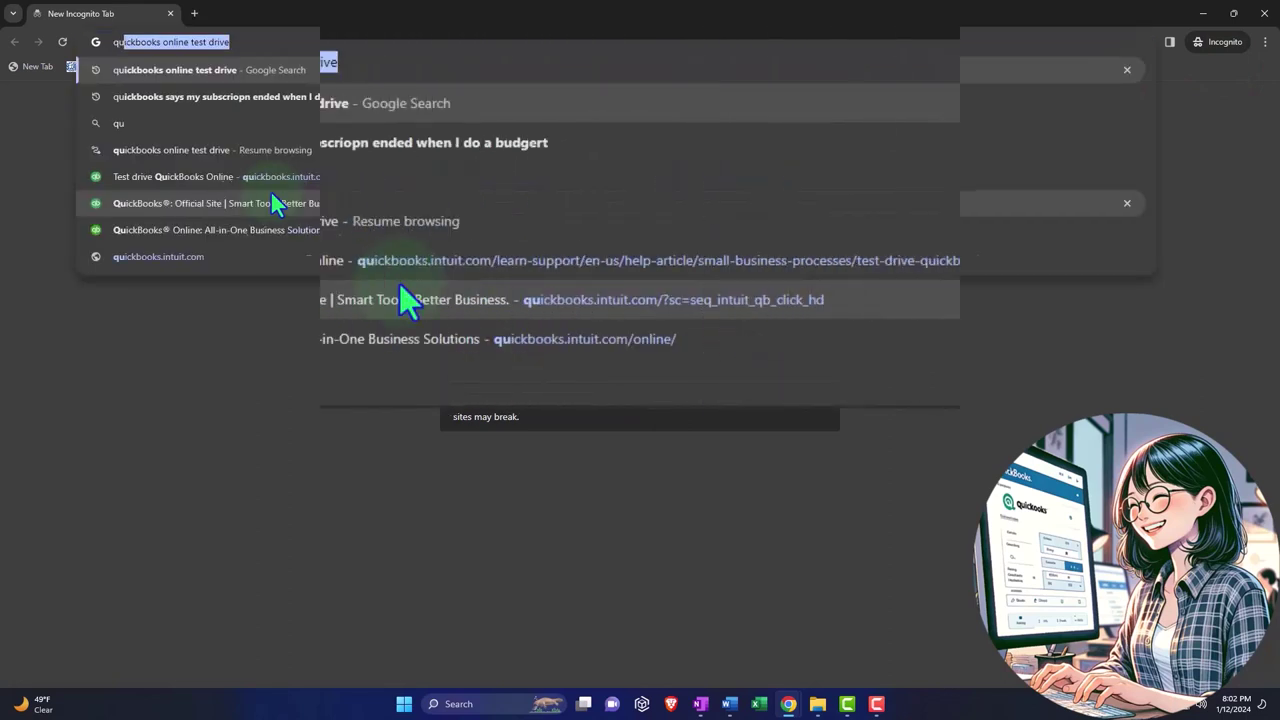
left_click(59, 213)
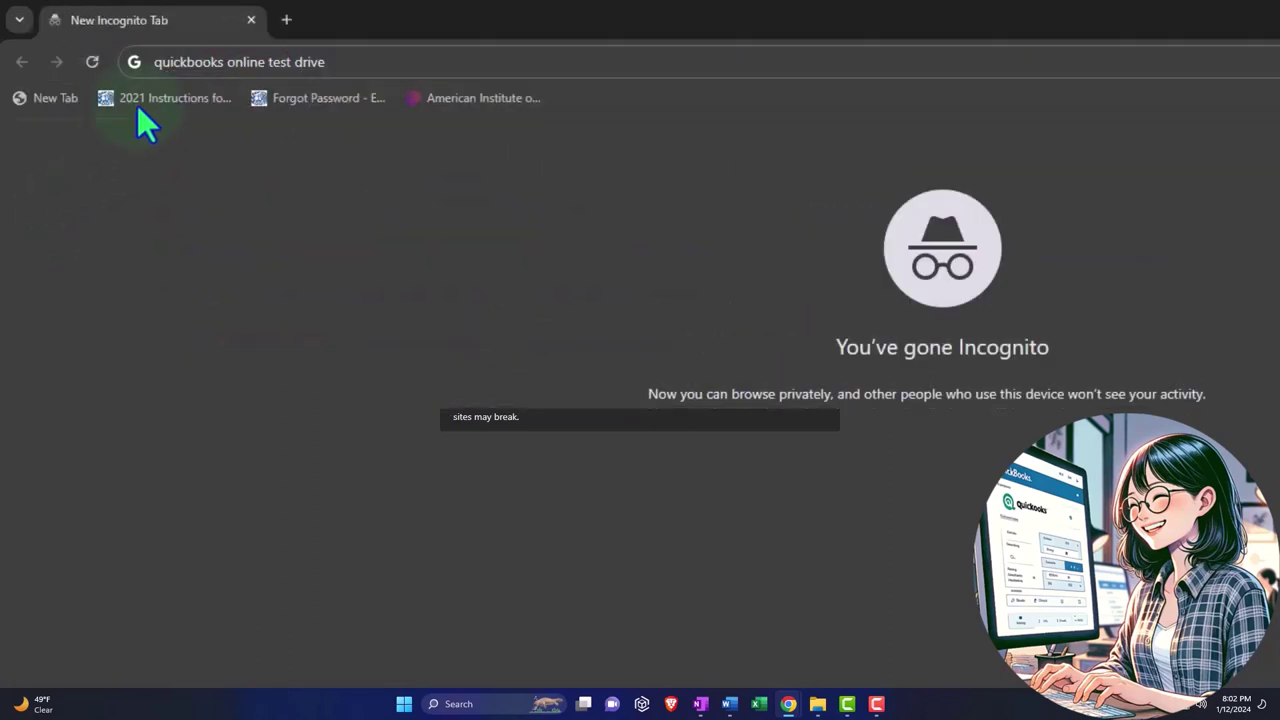
left_click(362, 66)
key("Return")
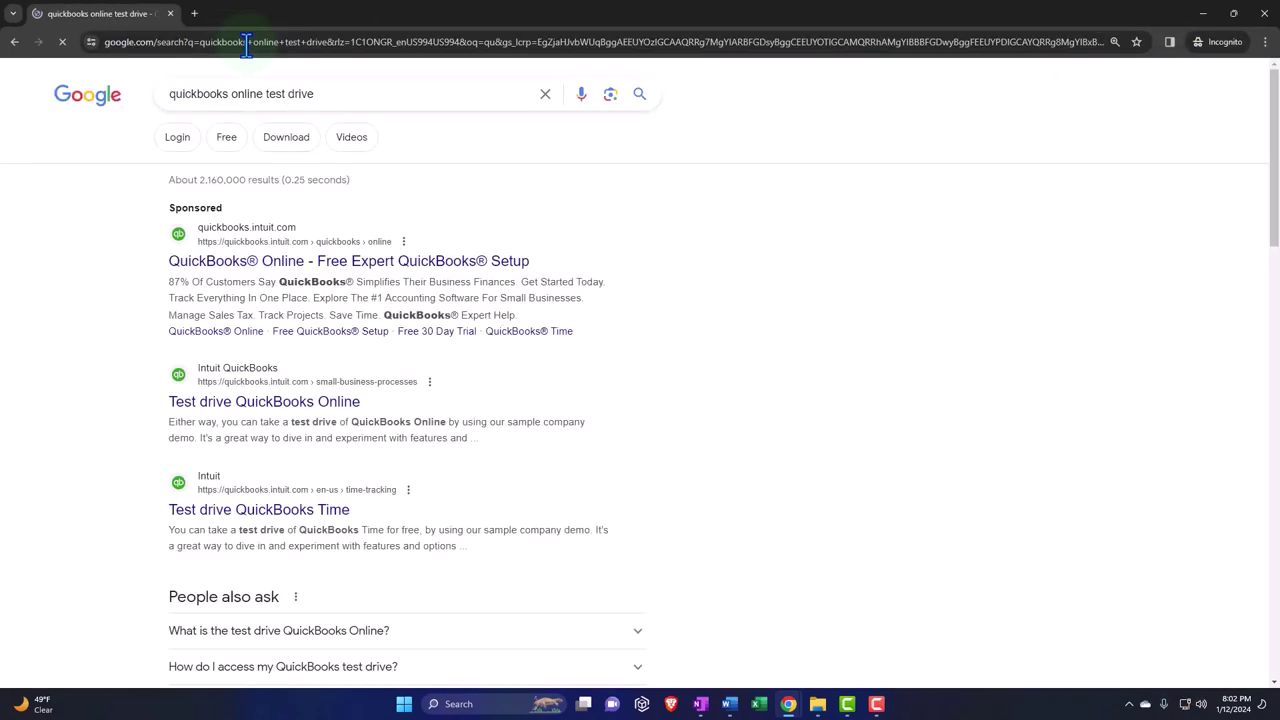
scroll(80, 391, "down", 5)
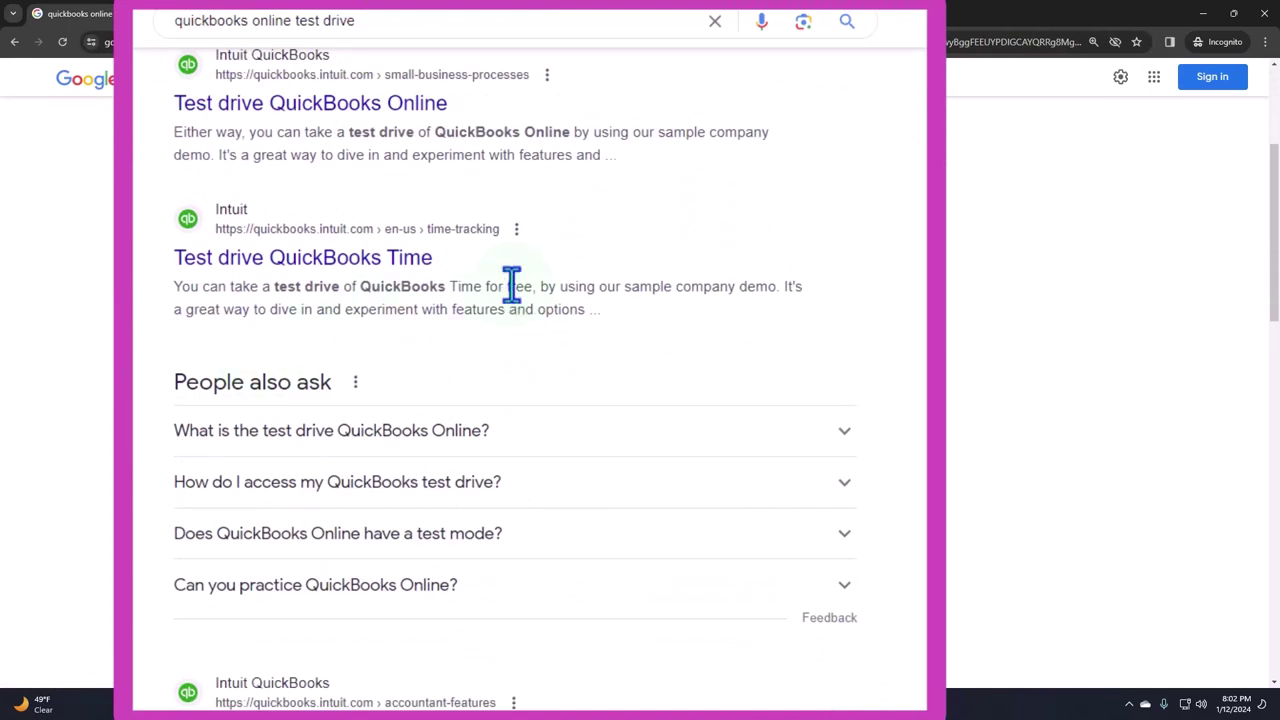
scroll(509, 286, "up", 1)
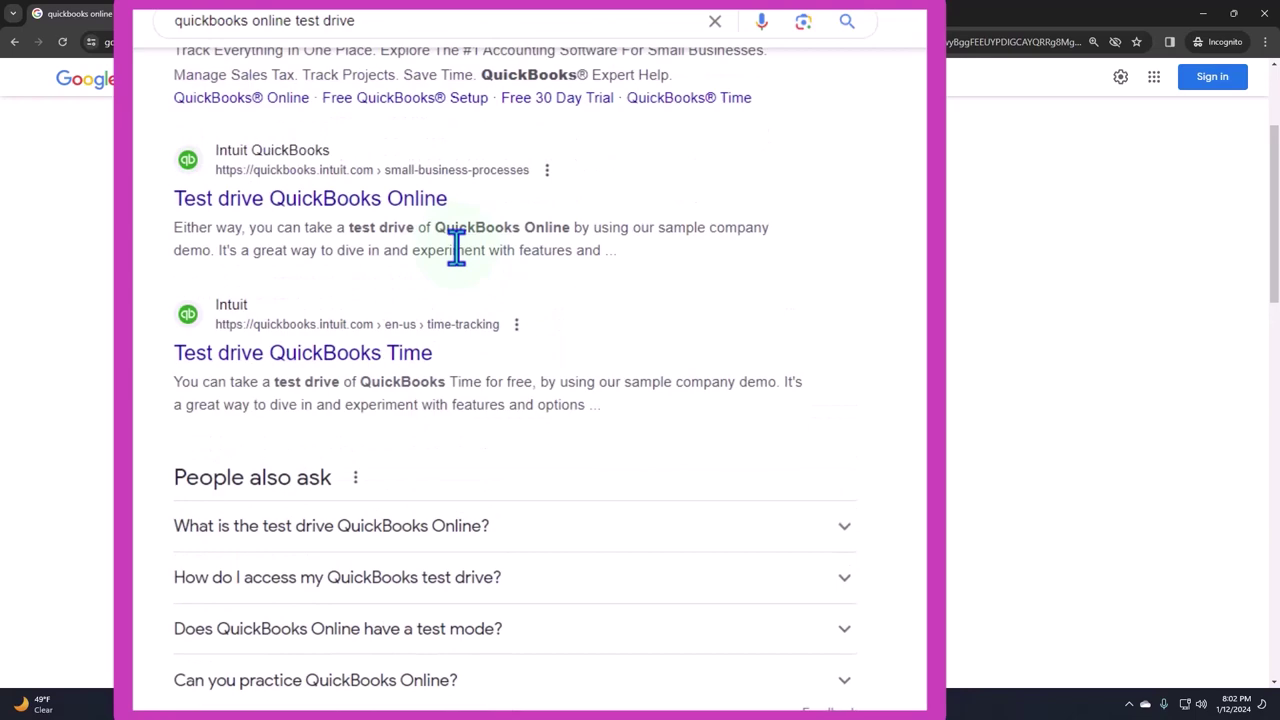
Launch the United States QuickBooks Online test drive from the help article, passing the robot check
left_click(398, 203)
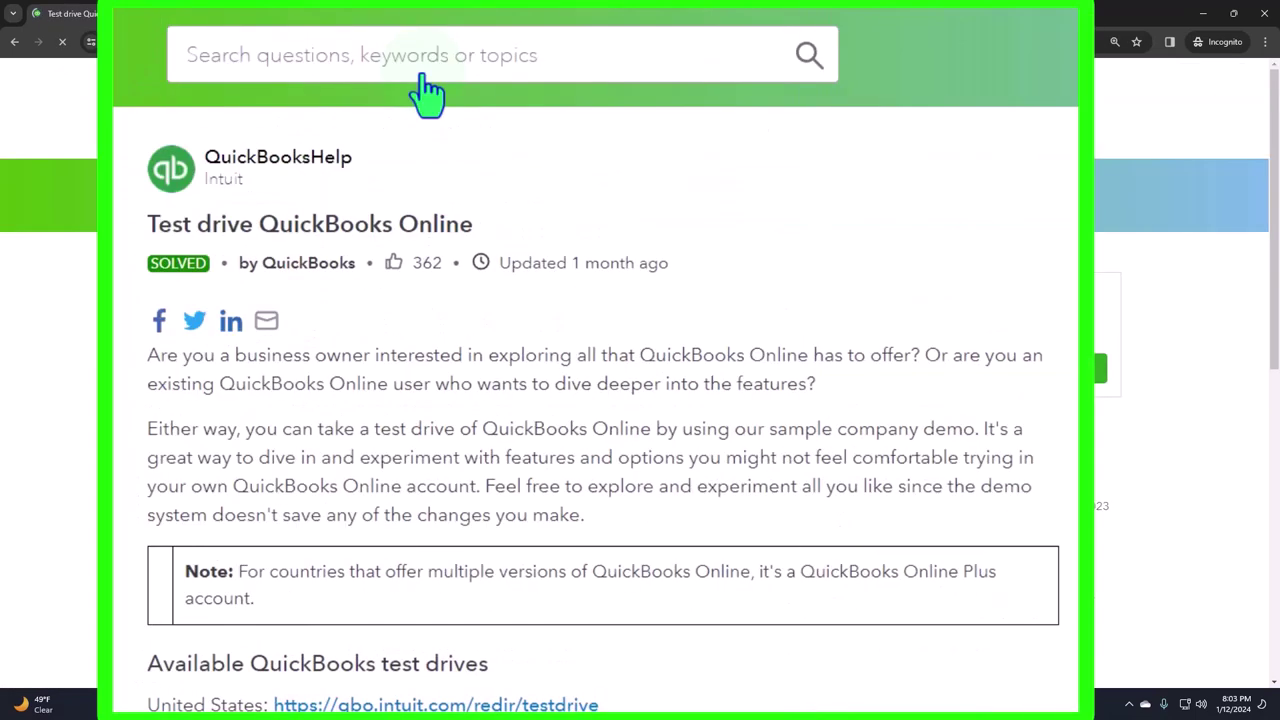
scroll(420, 170, "down", 3)
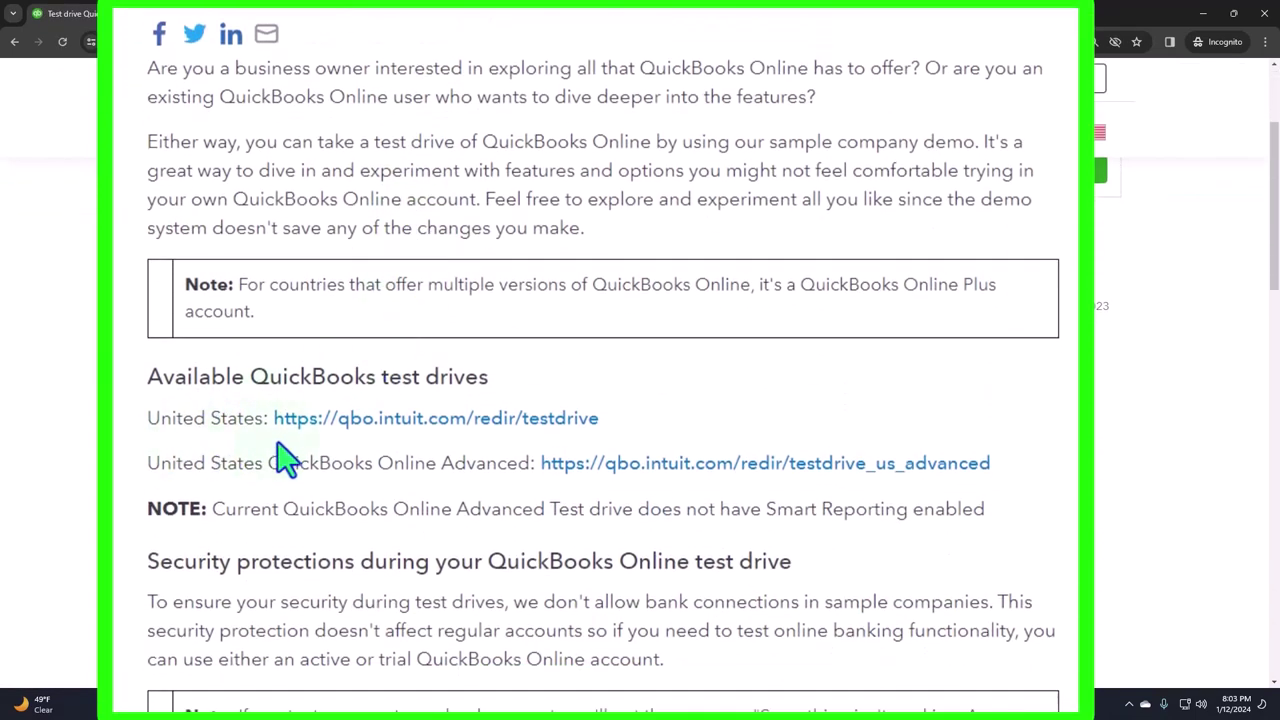
left_click(295, 420)
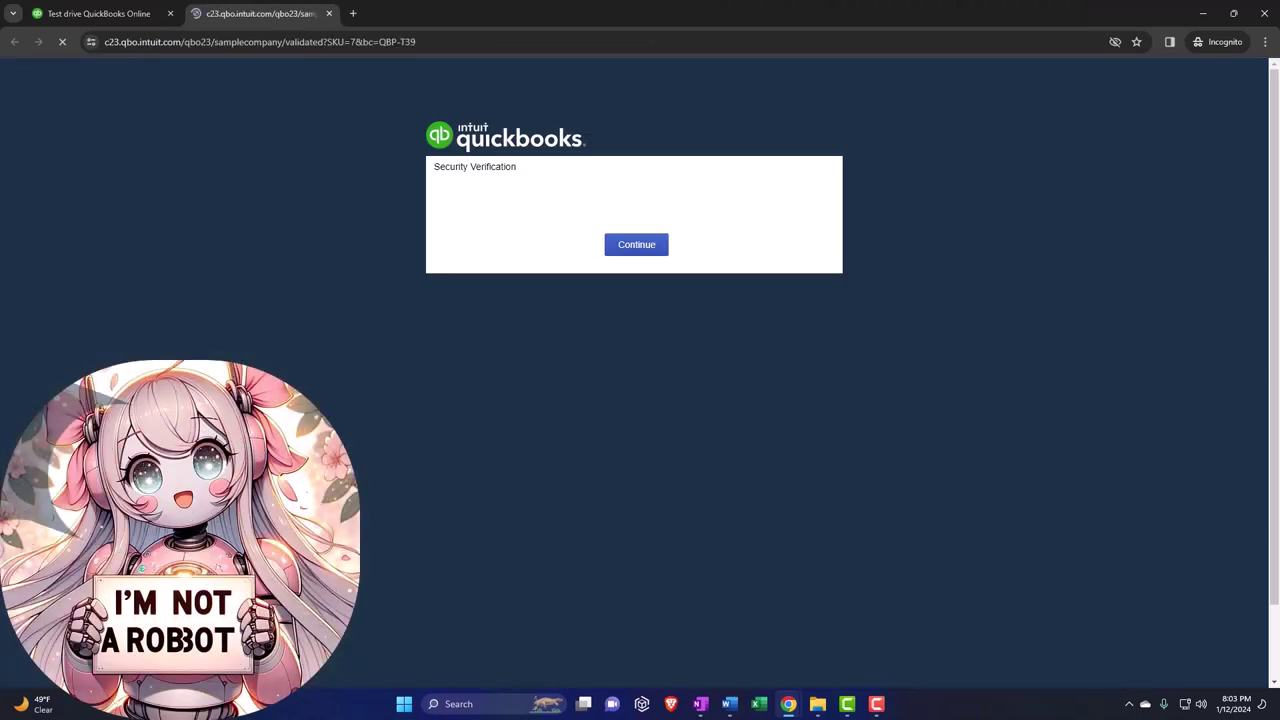
left_click(512, 322)
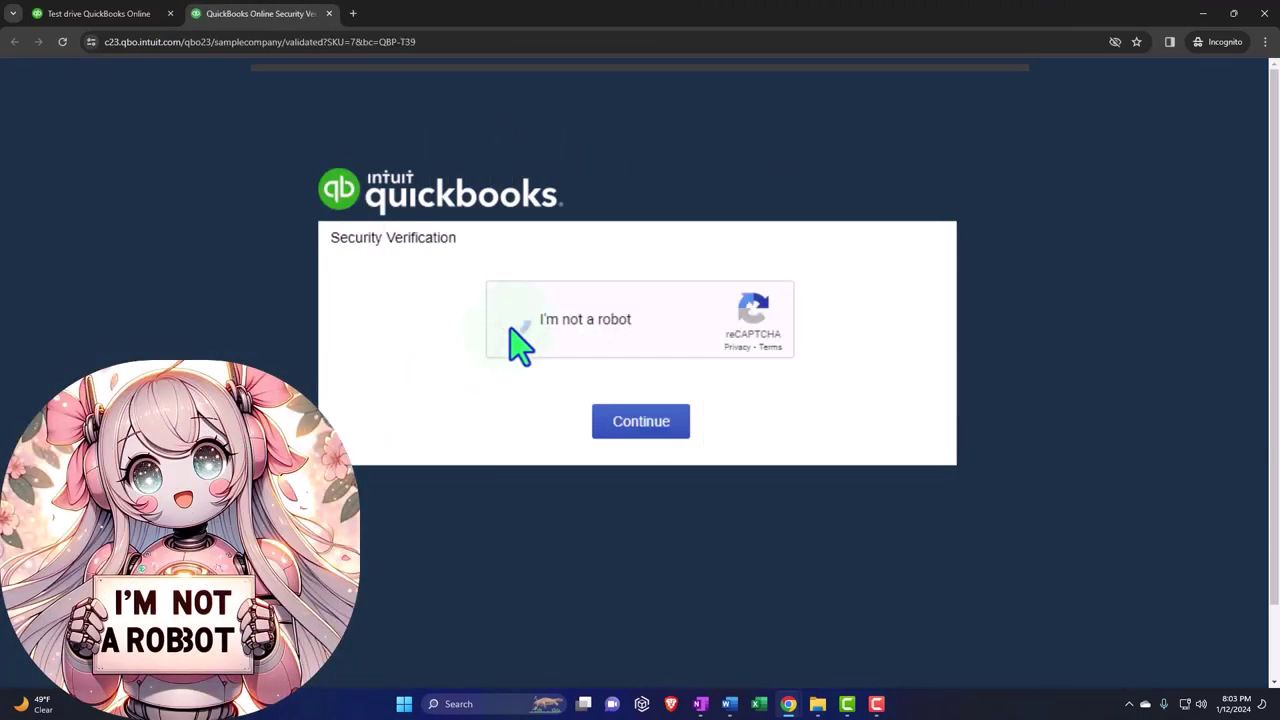
left_click(610, 422)
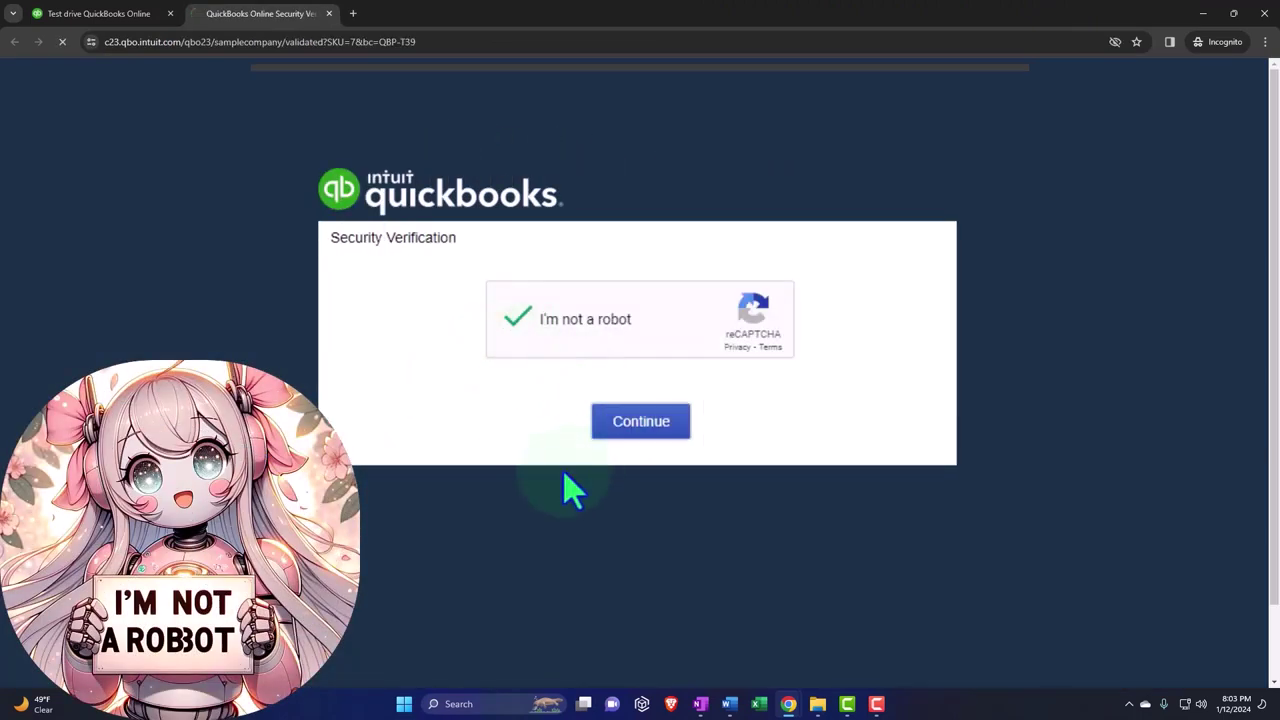
left_click(160, 24)
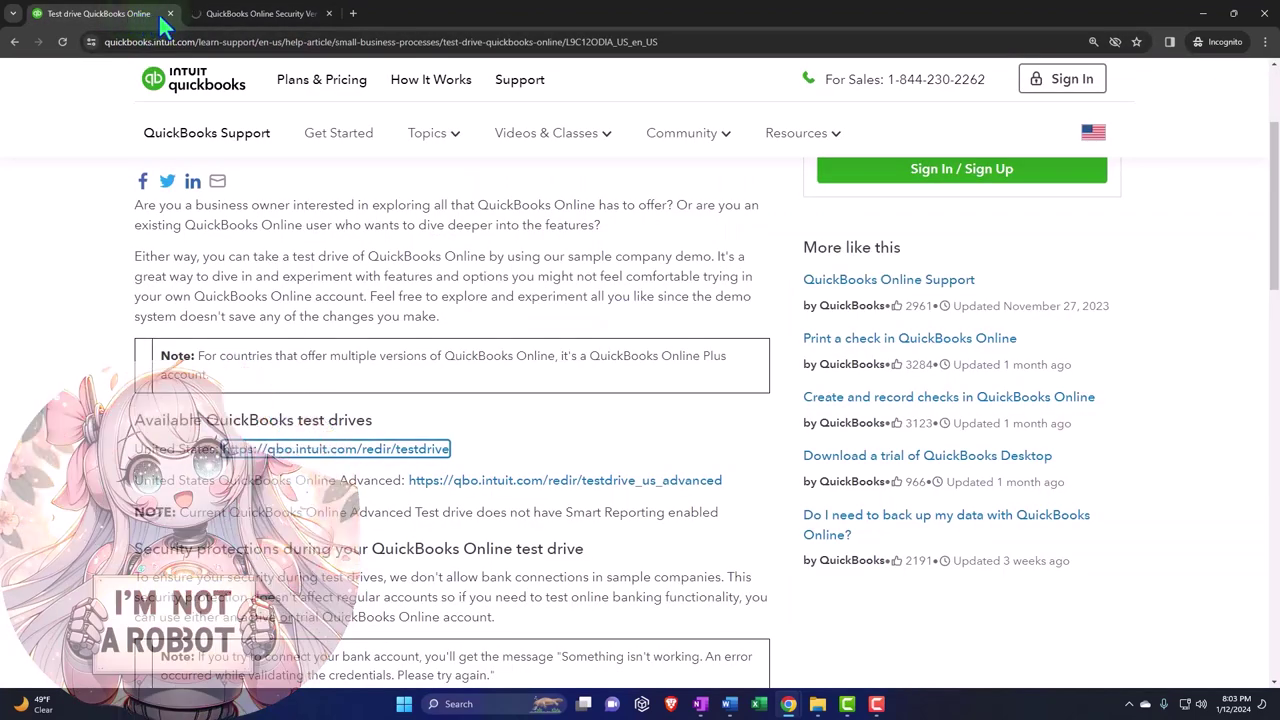
Close the help article, move the sample company window aside and dismiss the Get to know your menu tip
left_click(170, 13)
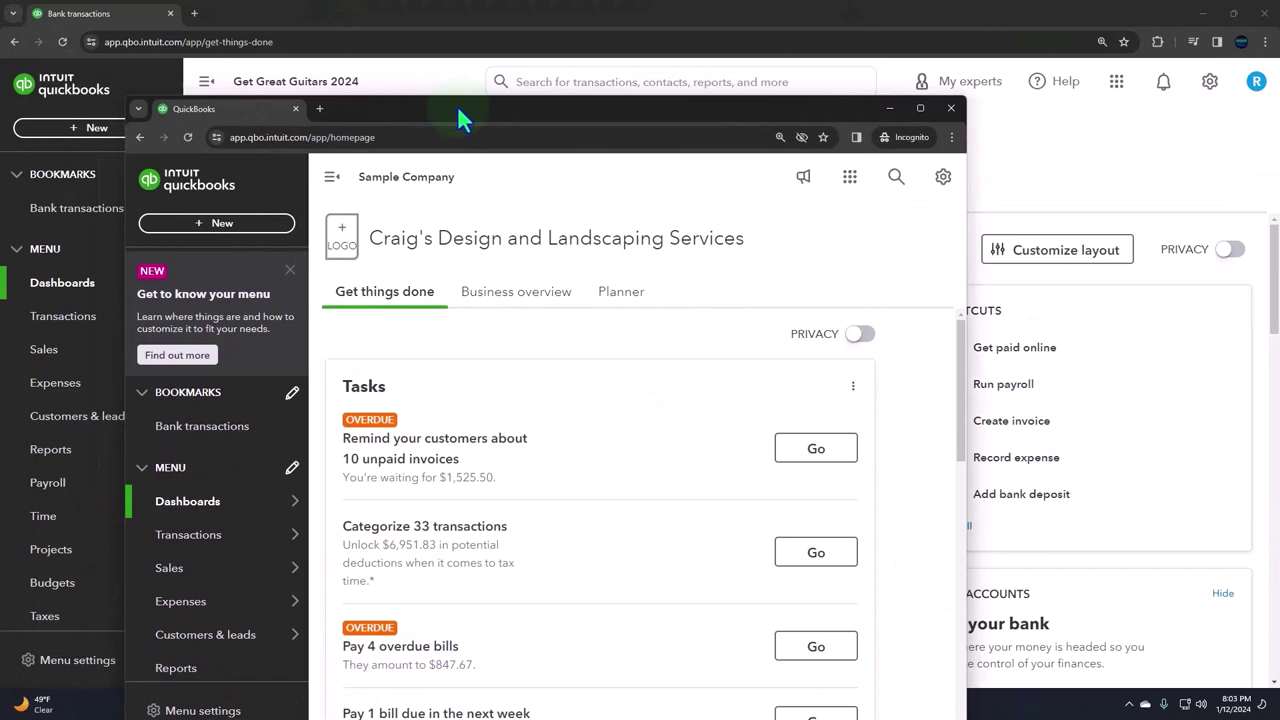
left_click_drag(458, 109, 856, 51)
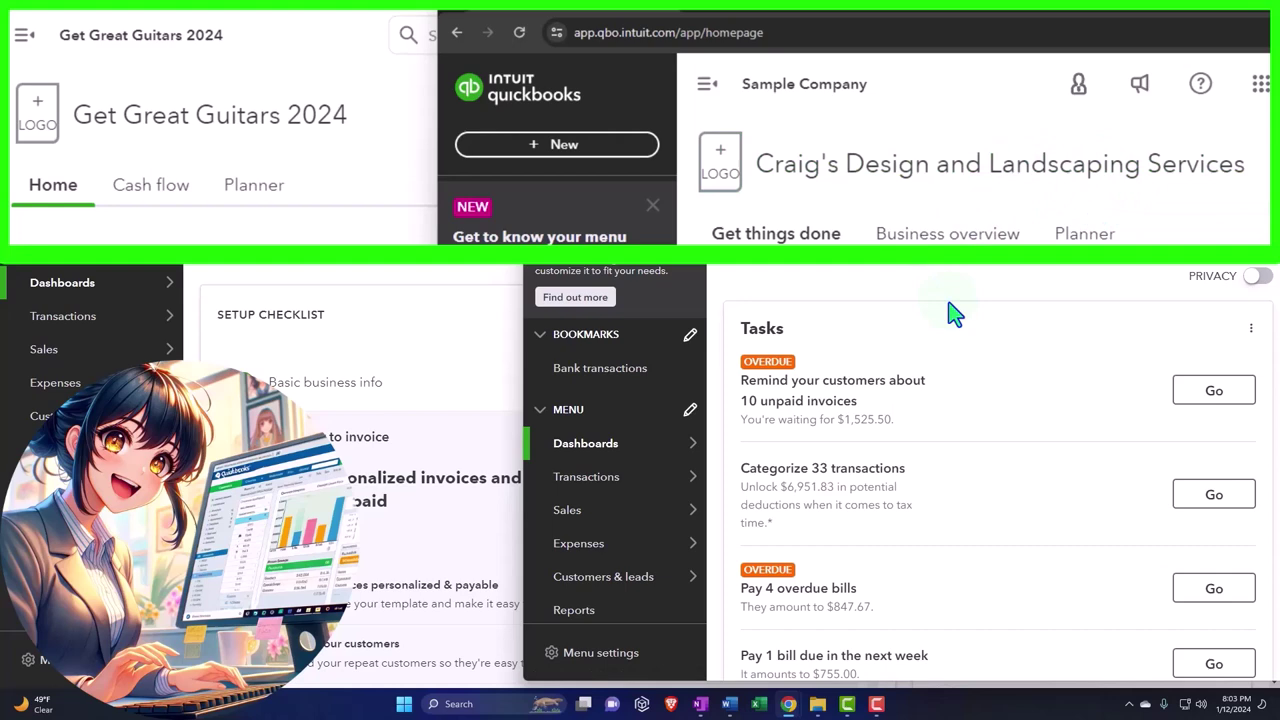
left_click(652, 205)
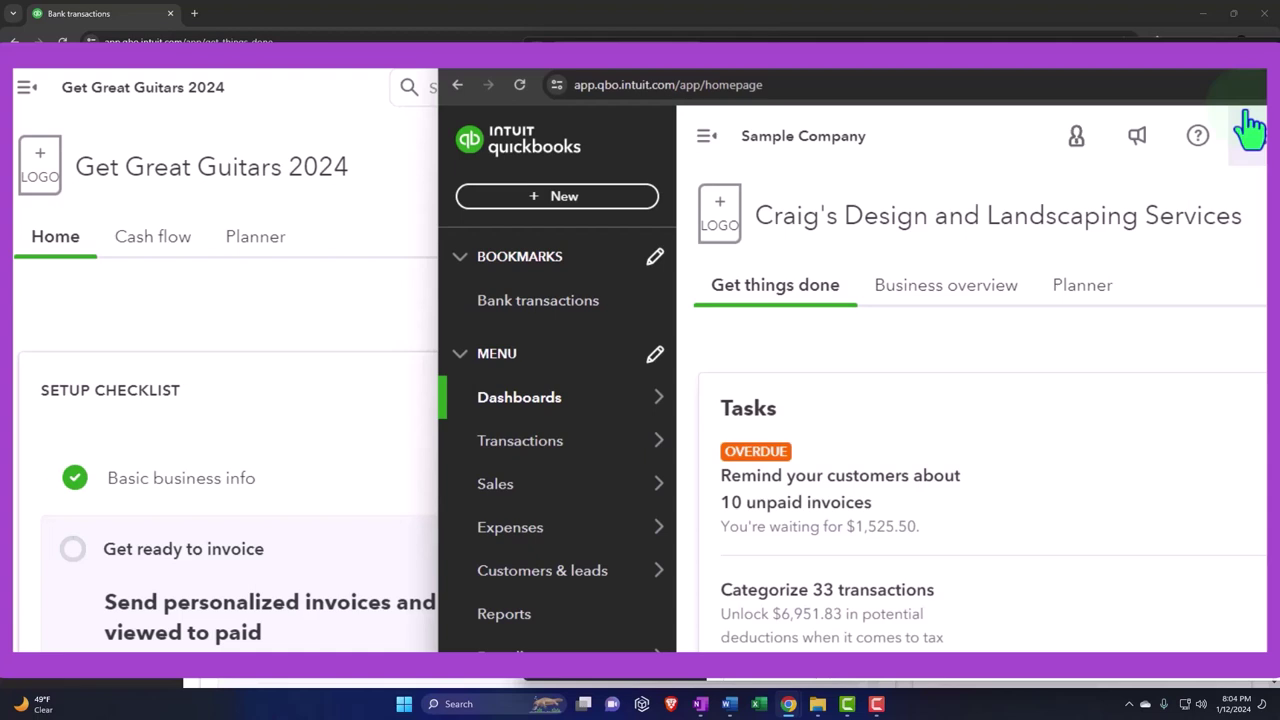
left_click_drag(927, 50, 1279, 145)
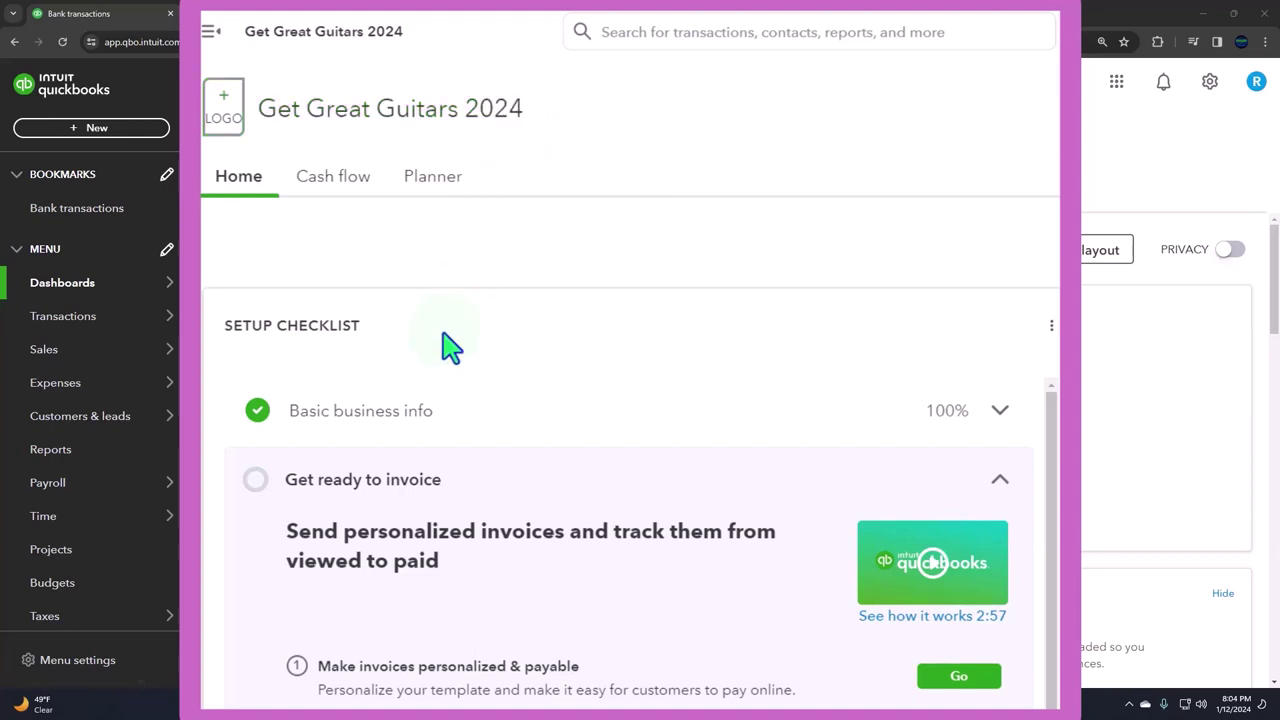
Expand and review the Basic business info item in the Setup Checklist
scroll(450, 347, "down", 1)
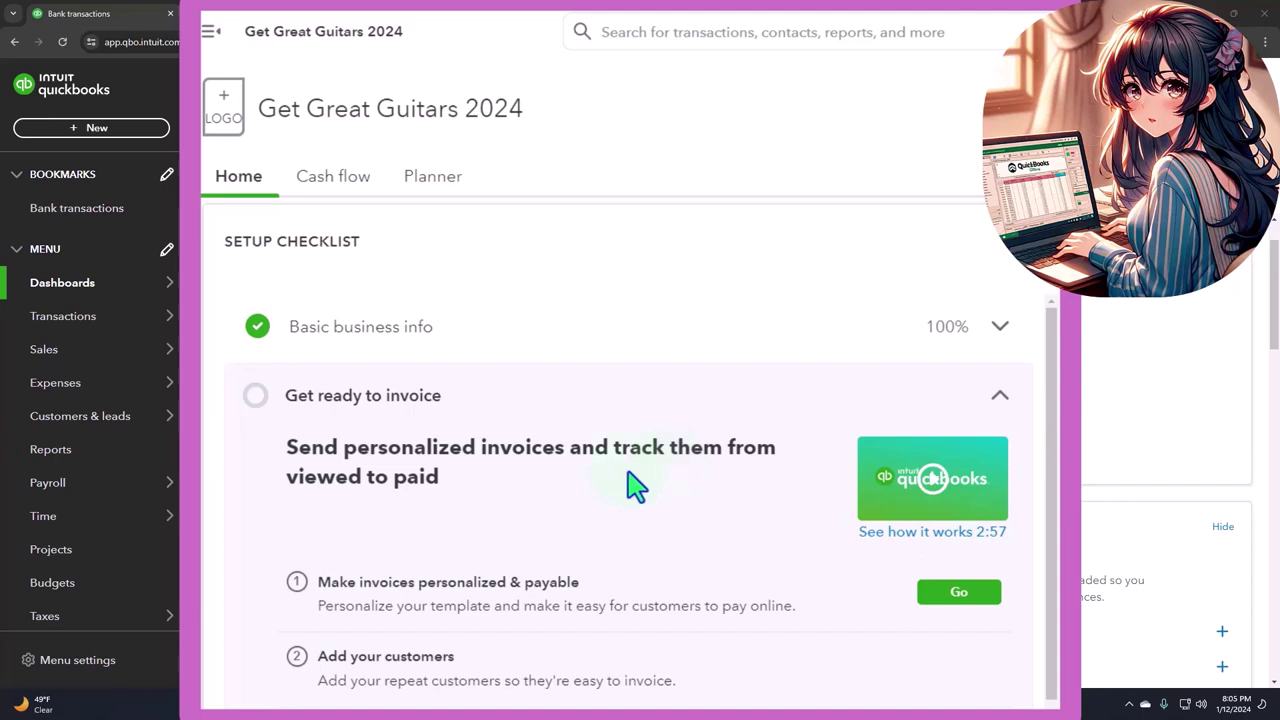
scroll(591, 451, "down", 3)
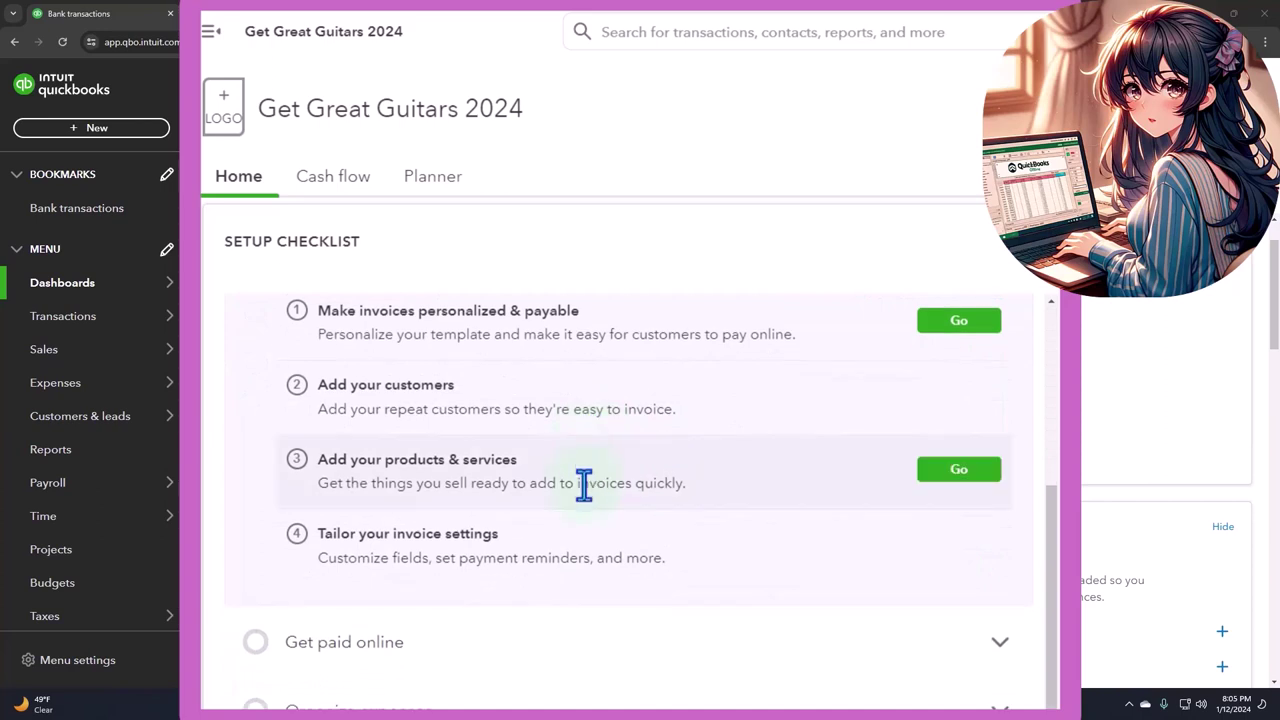
scroll(586, 514, "up", 3)
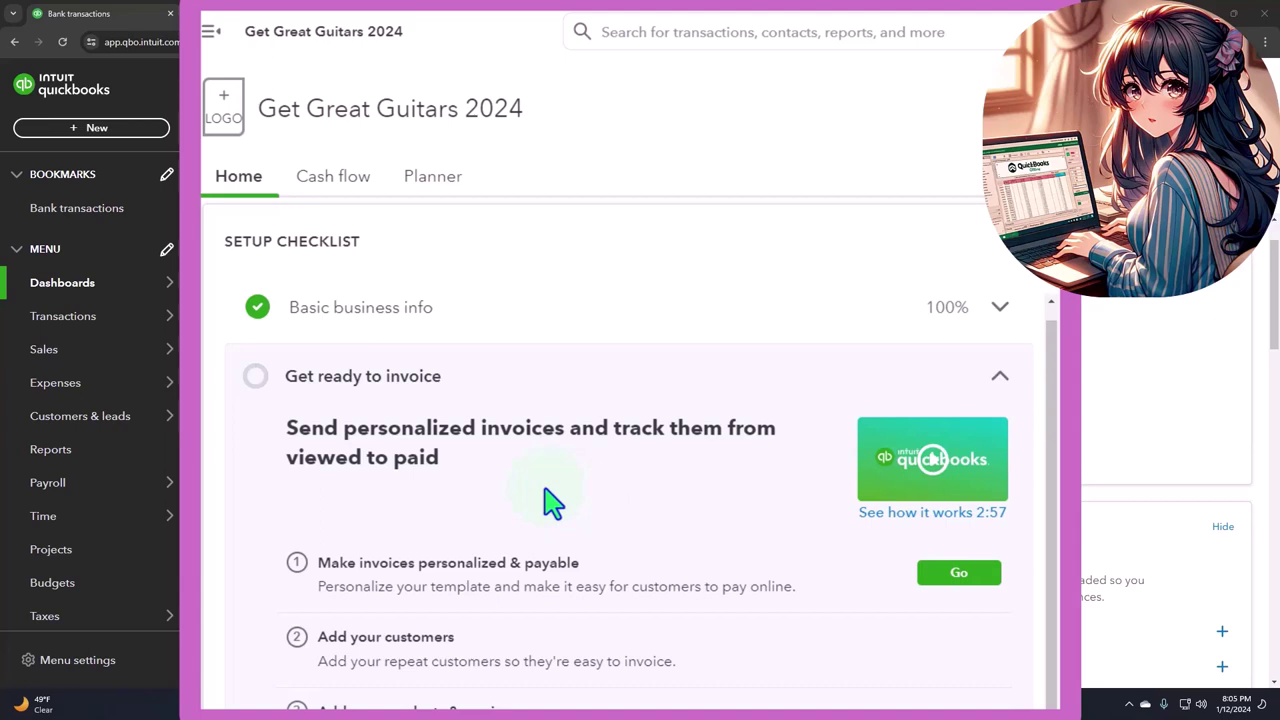
scroll(550, 503, "up", 1)
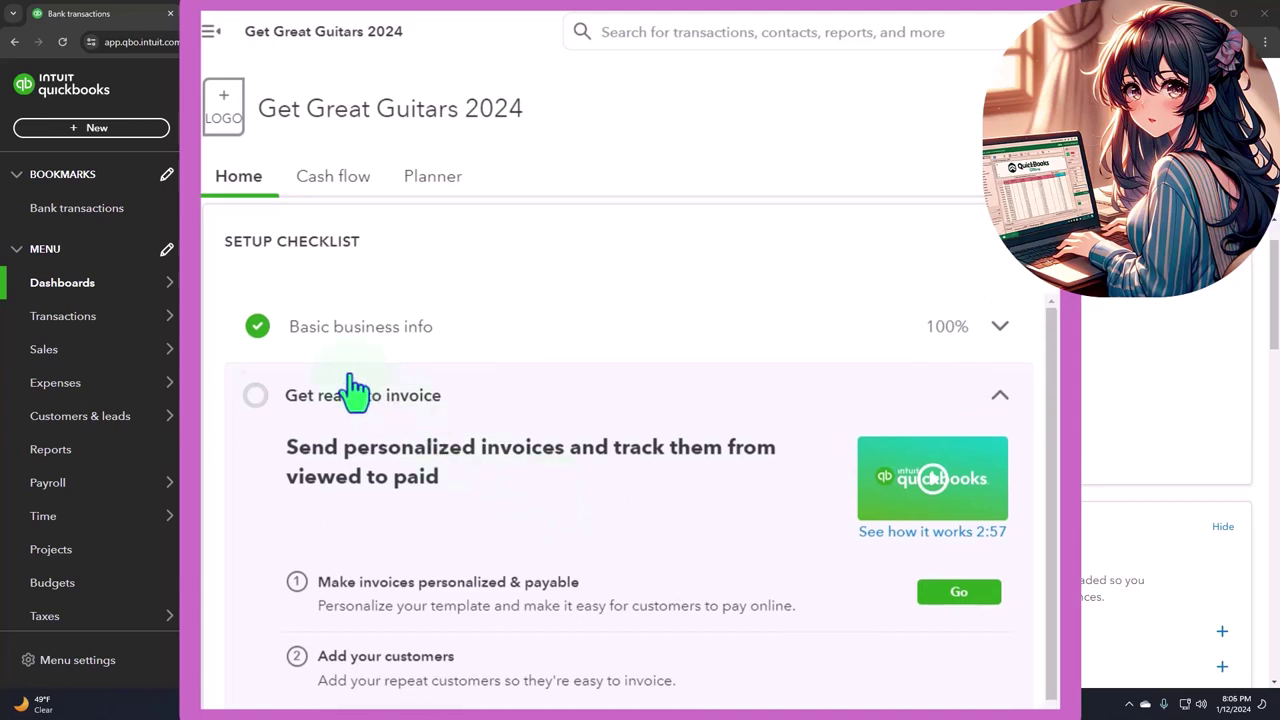
left_click(999, 328)
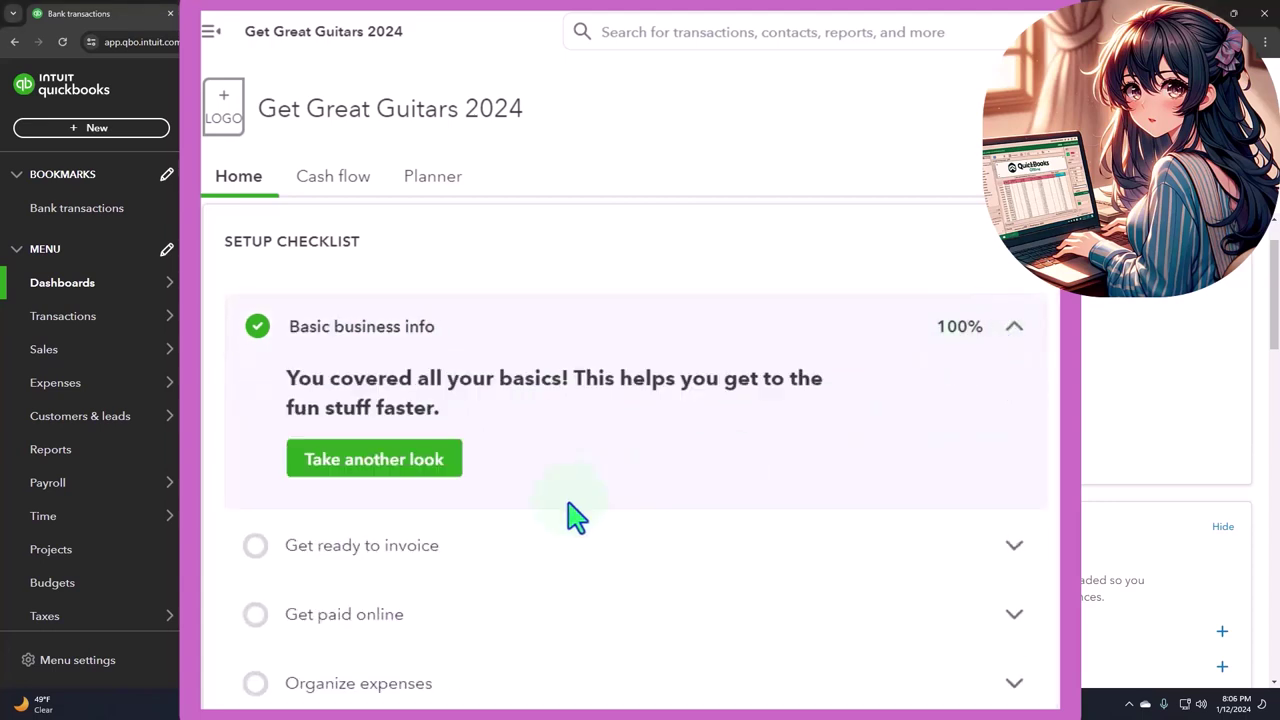
scroll(566, 515, "down", 2)
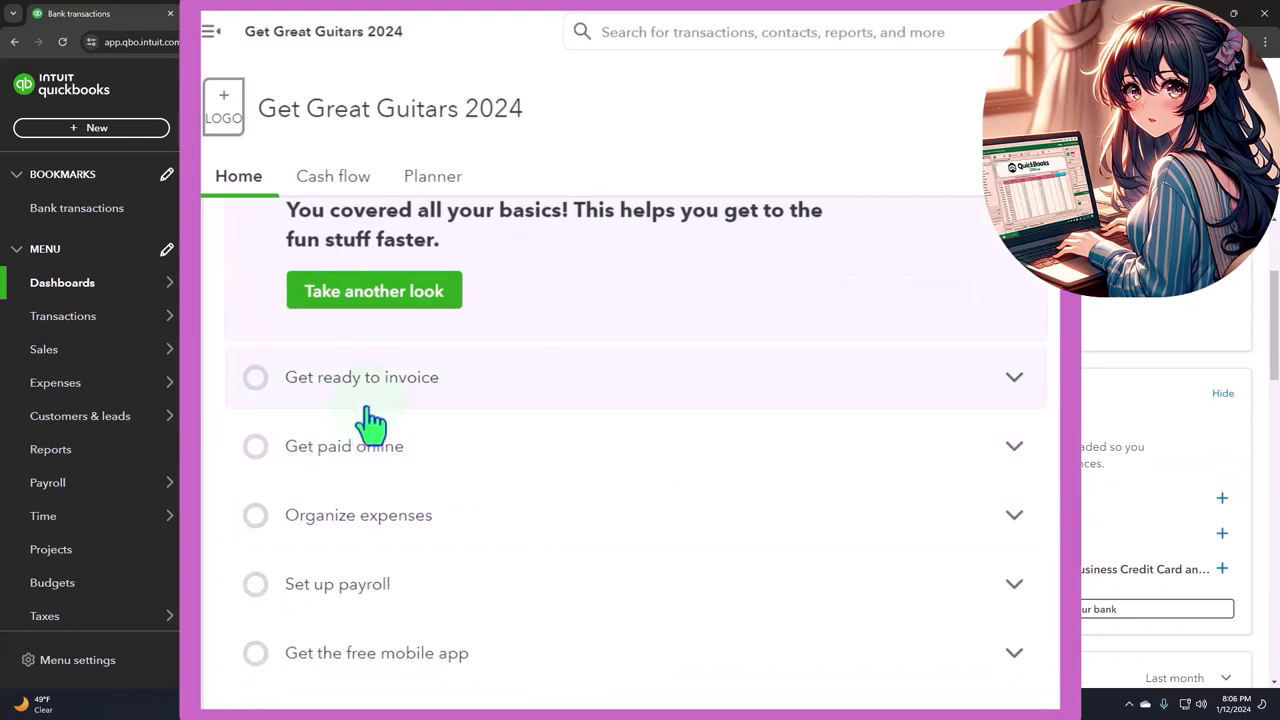
Expand the Get ready to invoice and Get paid online items and scroll through their steps
left_click(1018, 380)
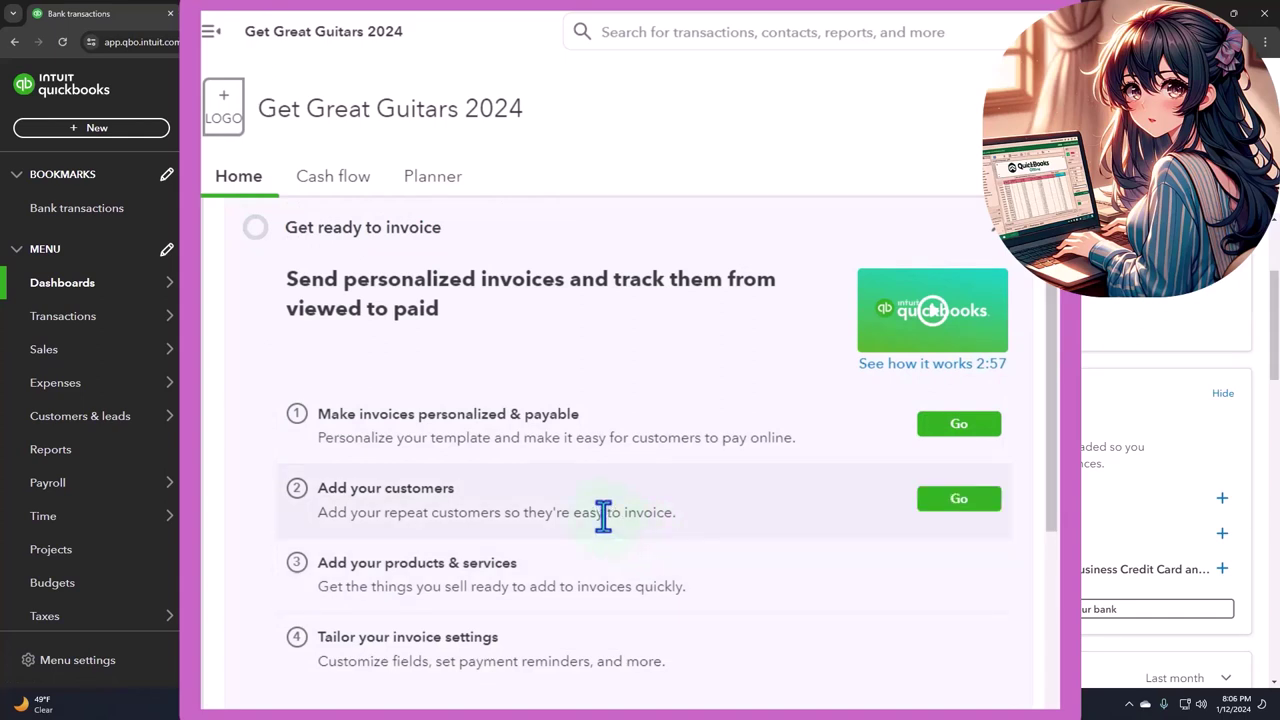
scroll(603, 517, "down", 3)
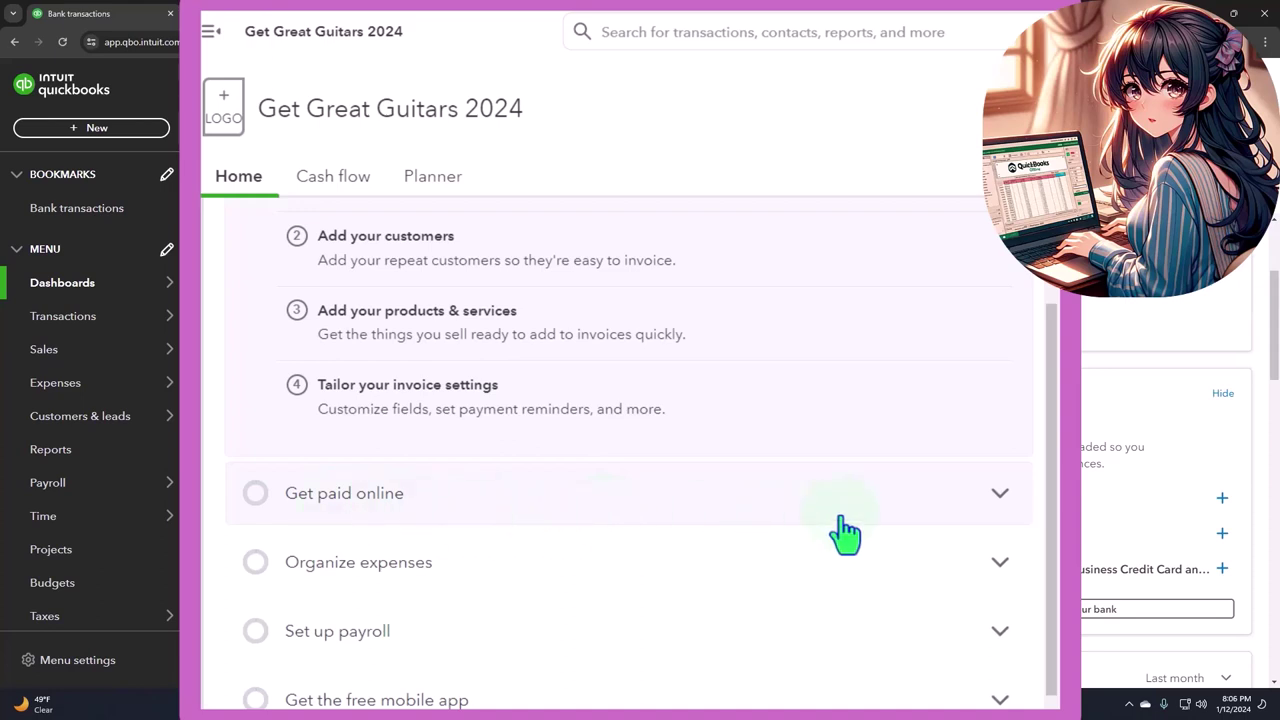
left_click(999, 497)
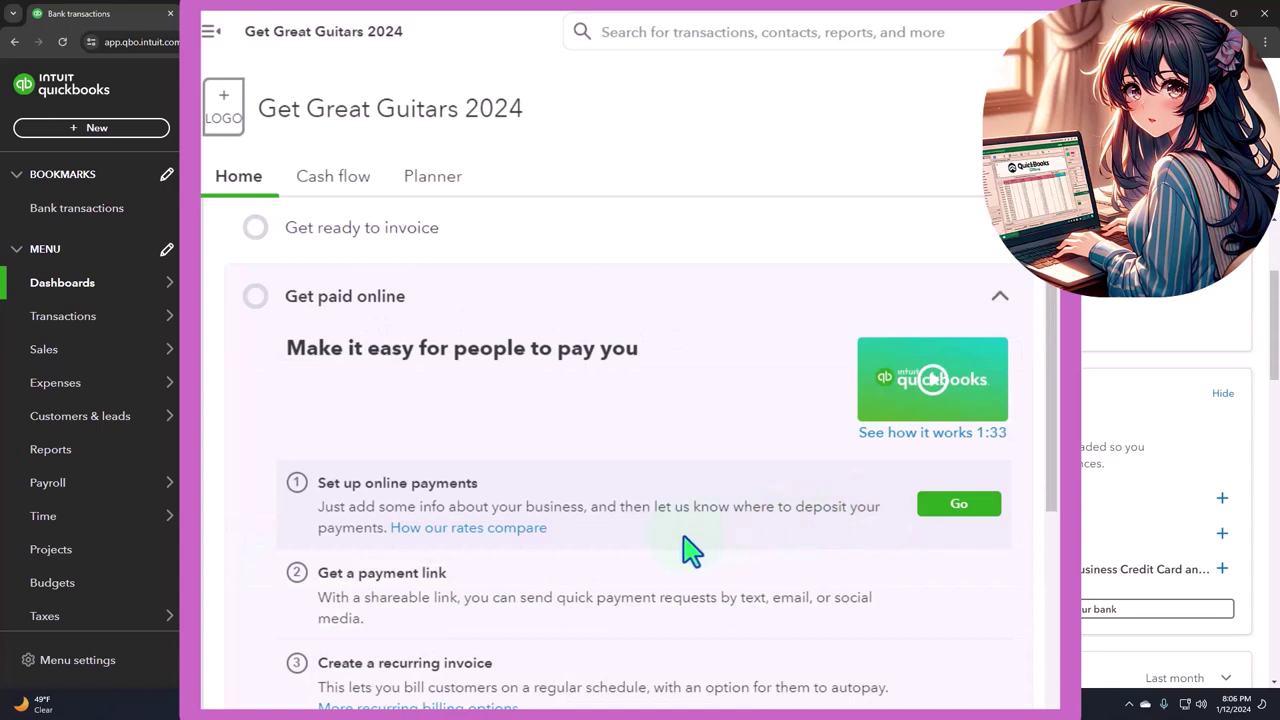
scroll(688, 550, "down", 1)
scroll(688, 550, "down", 1)
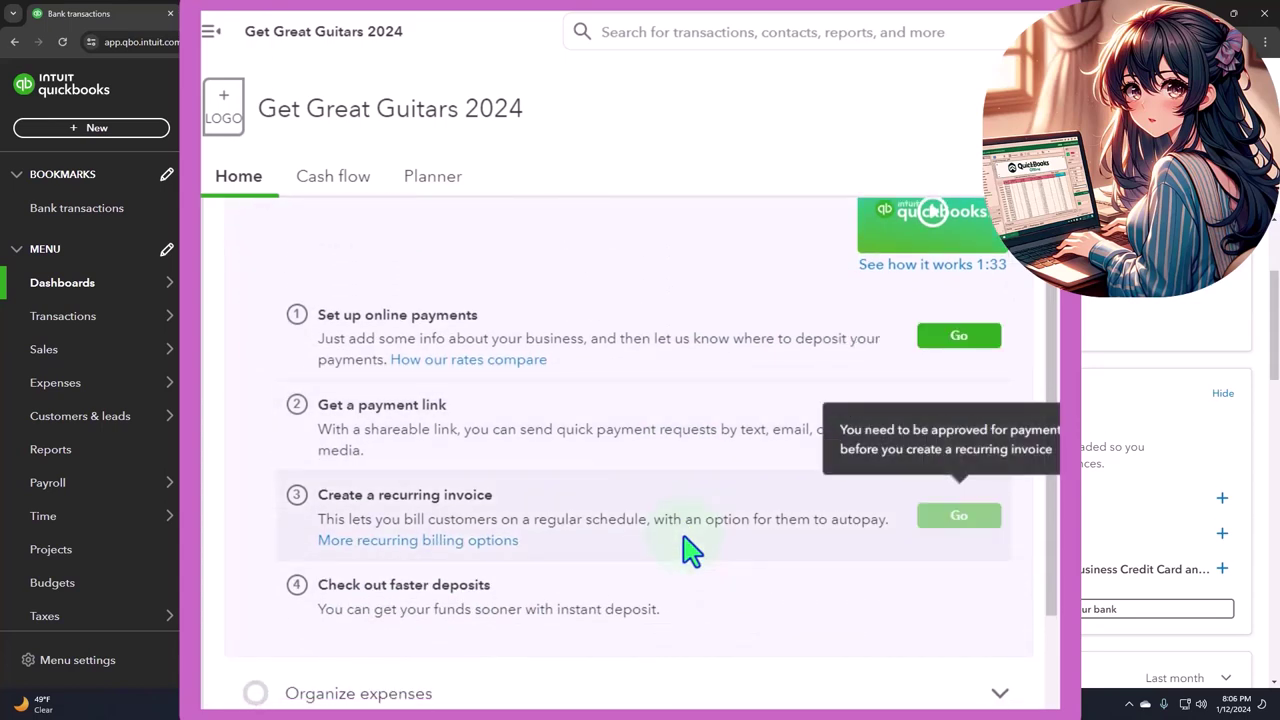
scroll(688, 550, "down", 1)
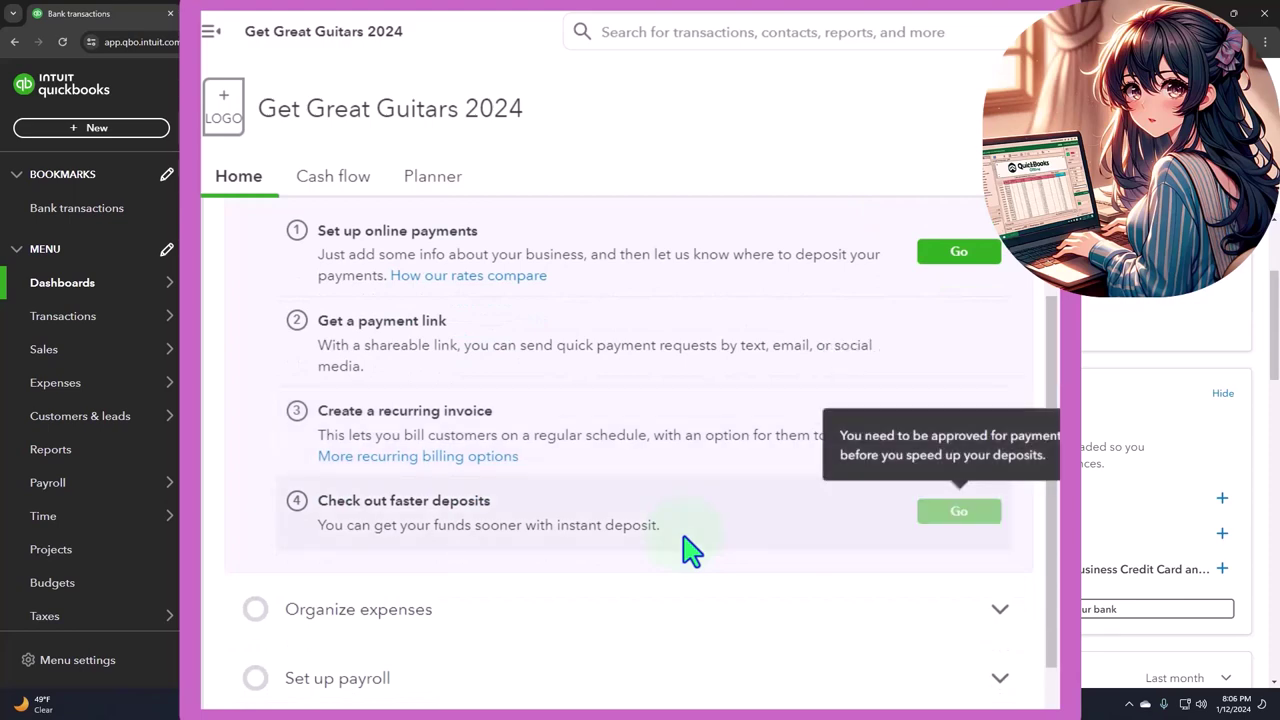
scroll(688, 550, "down", 1)
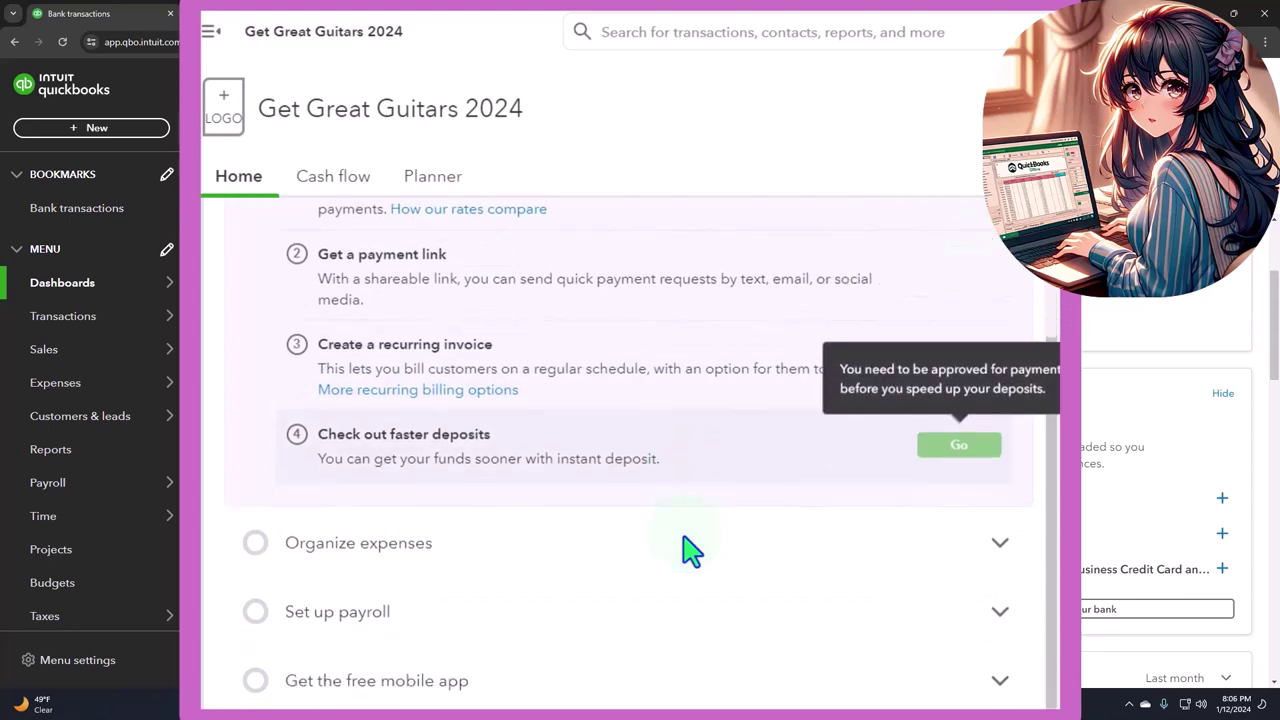
Expand Organize expenses, Set up payroll and Get the free mobile app, reviewing each item's steps
left_click(998, 546)
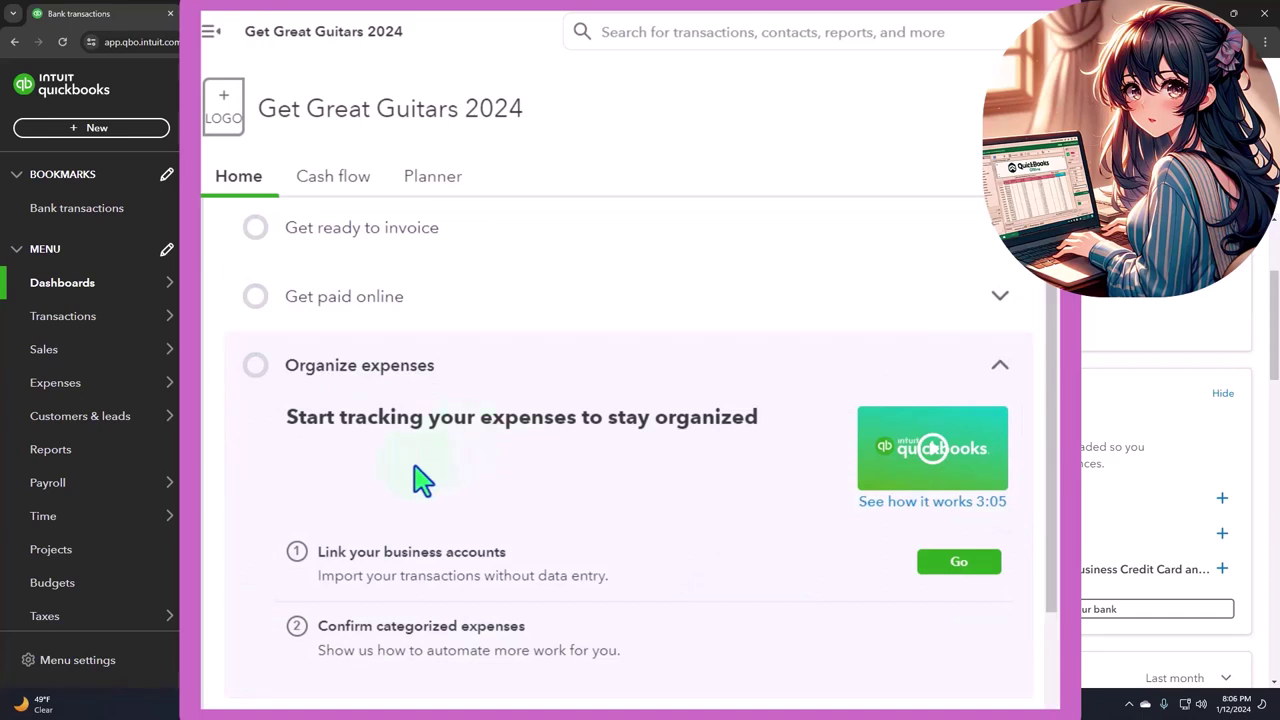
scroll(618, 470, "down", 1)
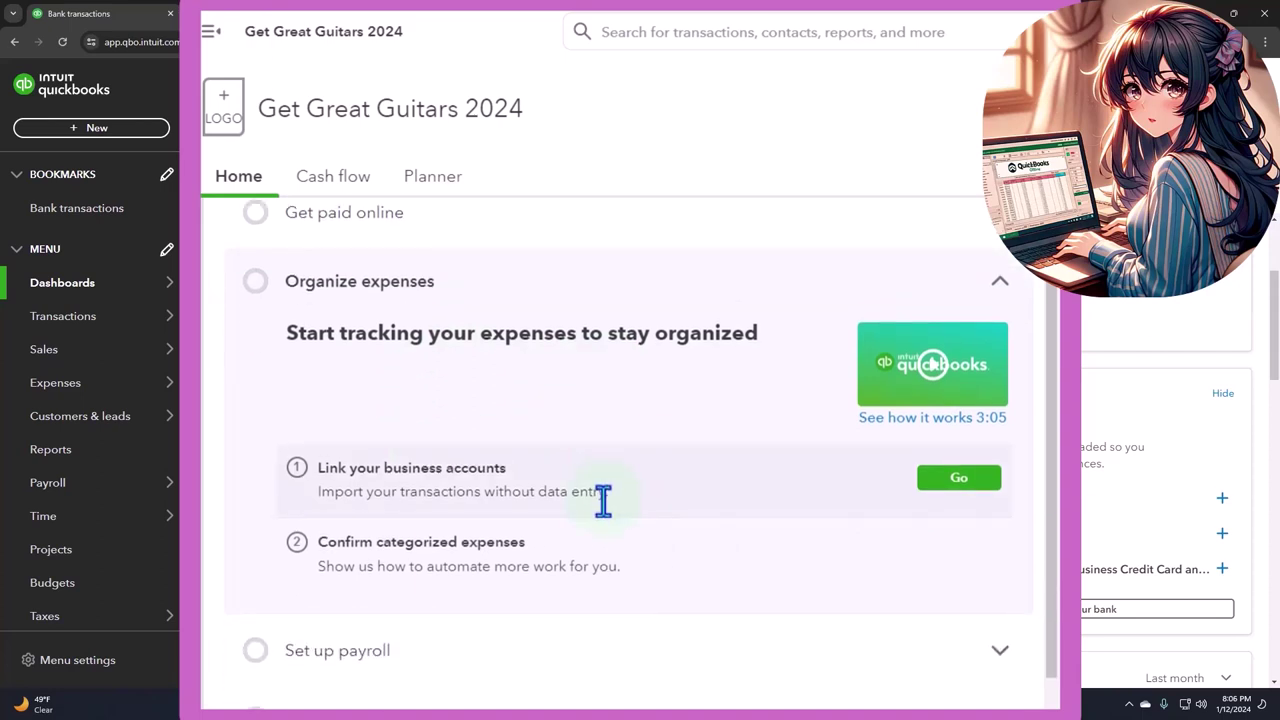
scroll(604, 500, "down", 1)
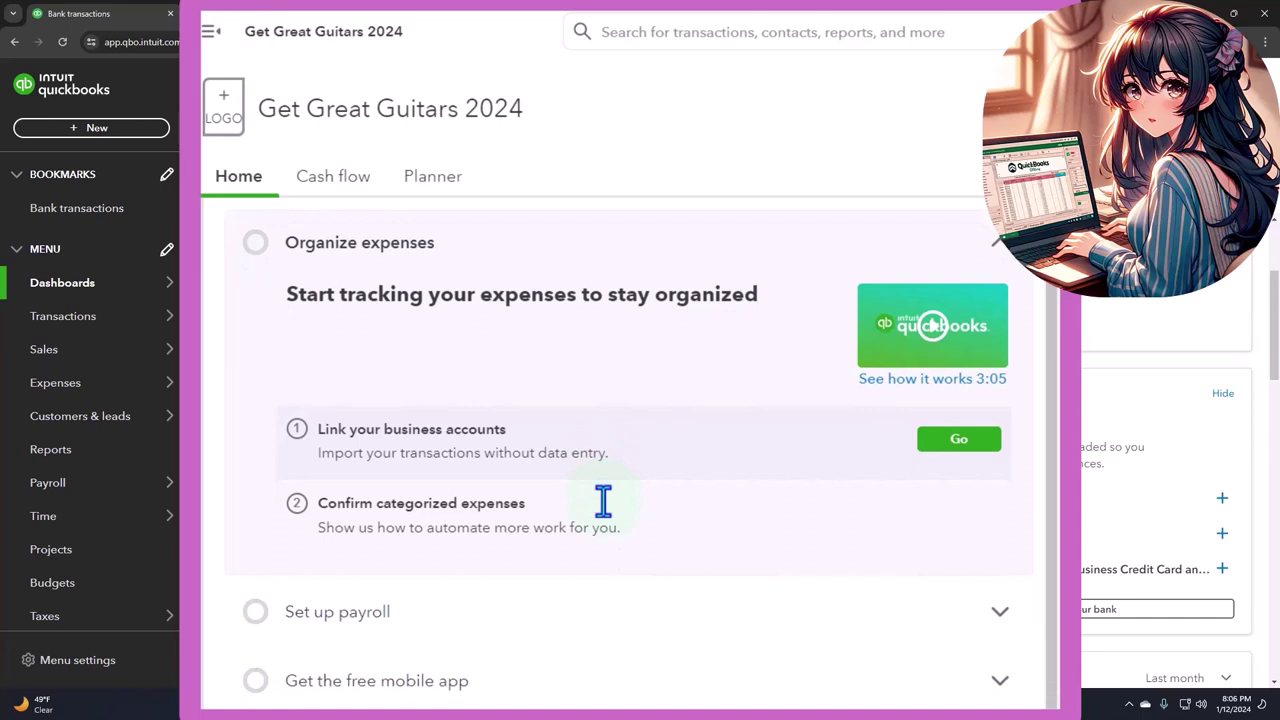
left_click(998, 614)
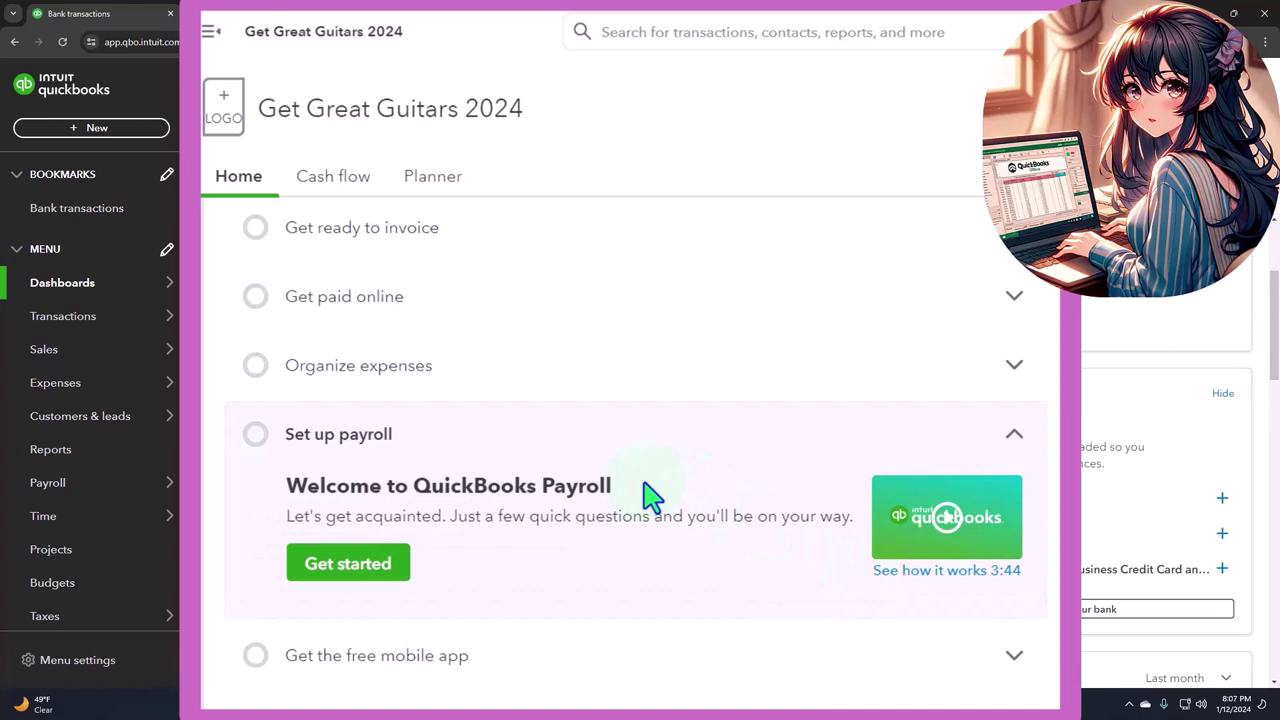
scroll(646, 491, "down", 2)
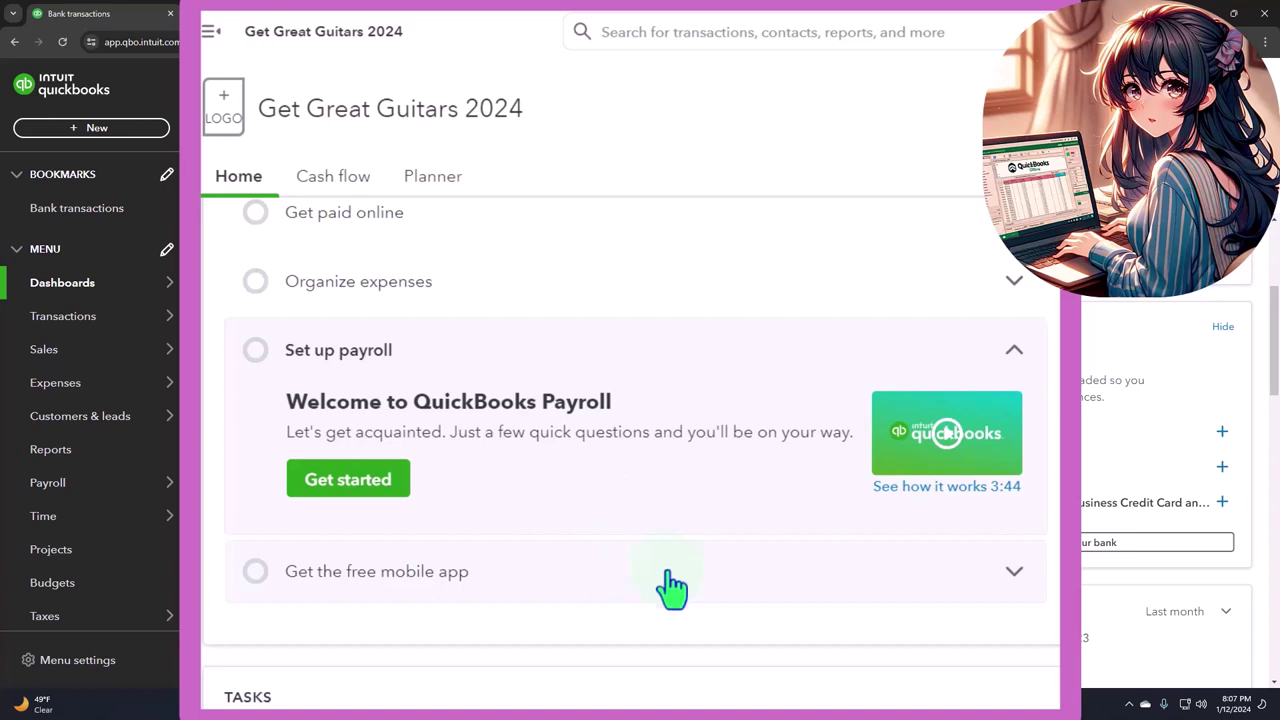
left_click(1012, 576)
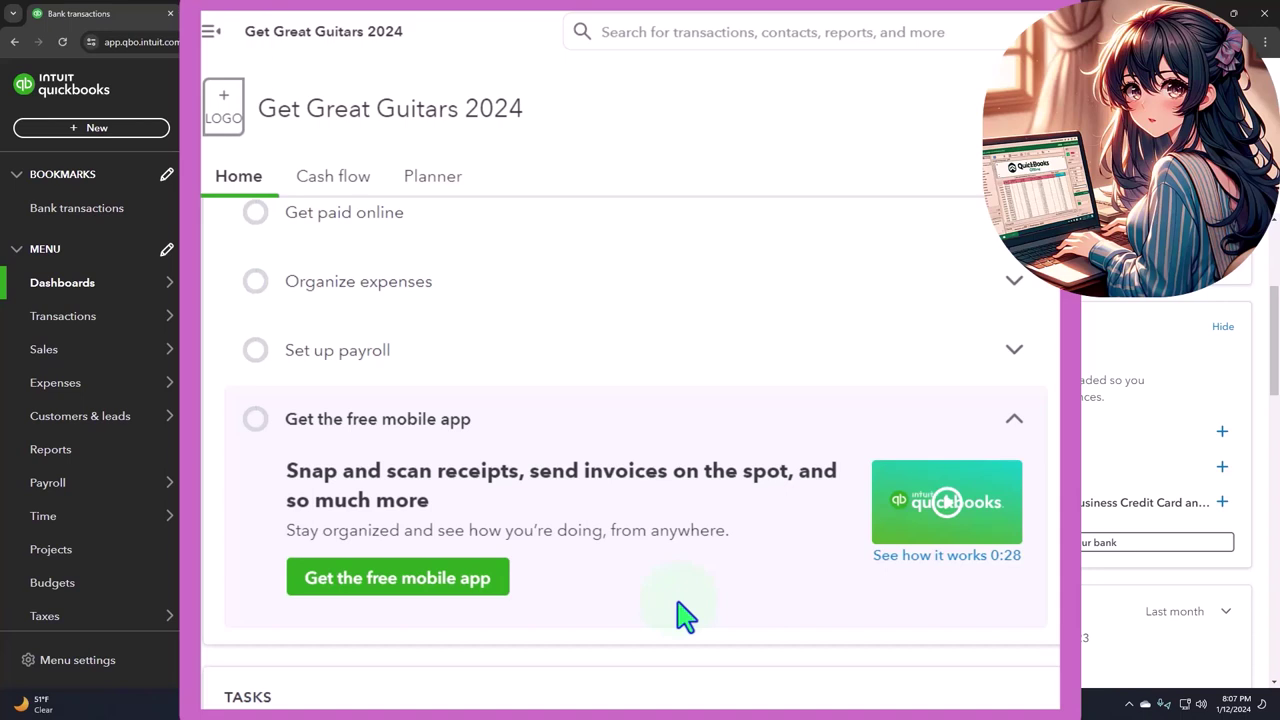
scroll(686, 615, "down", 3)
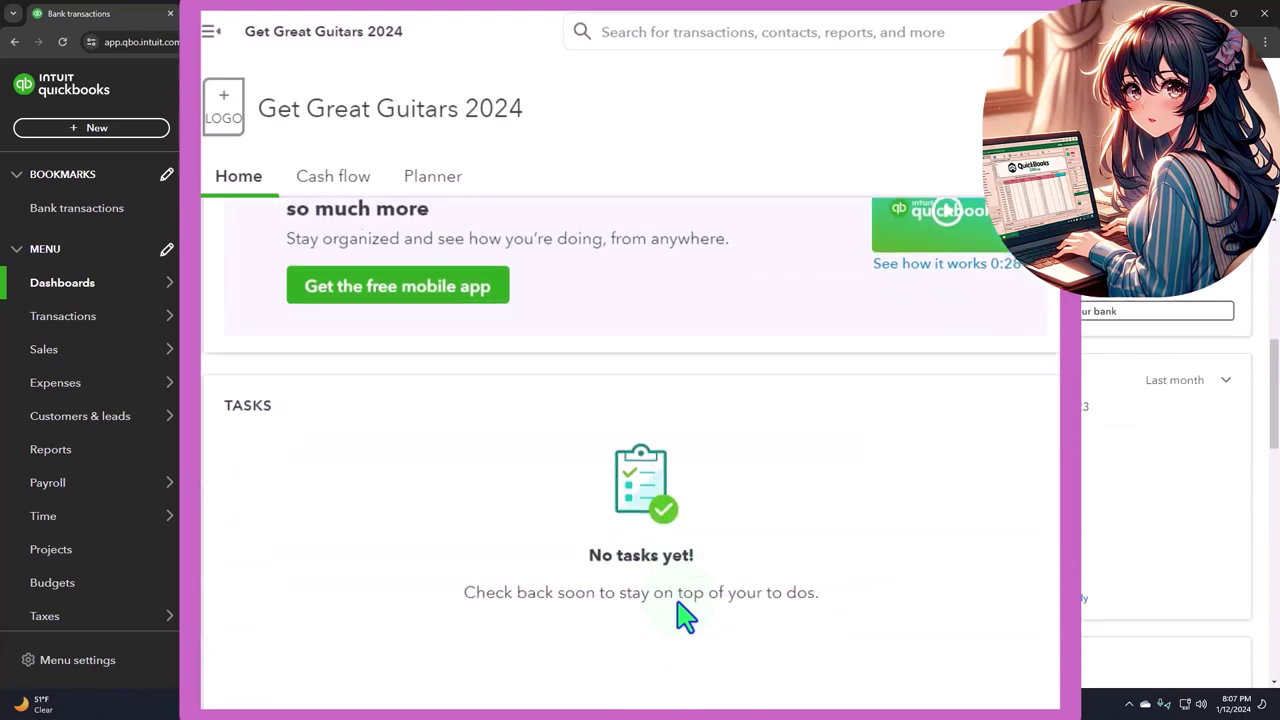
scroll(686, 615, "up", 5)
scroll(686, 615, "up", 2)
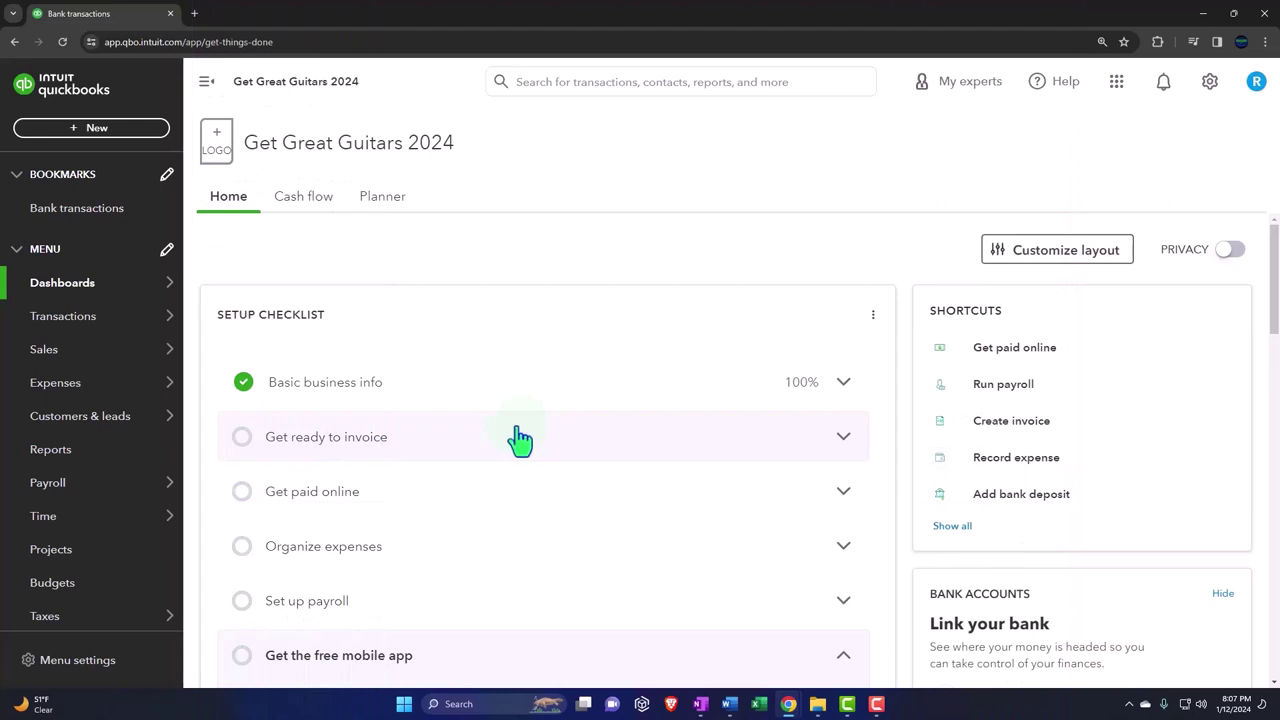
mouse_move(90, 421)
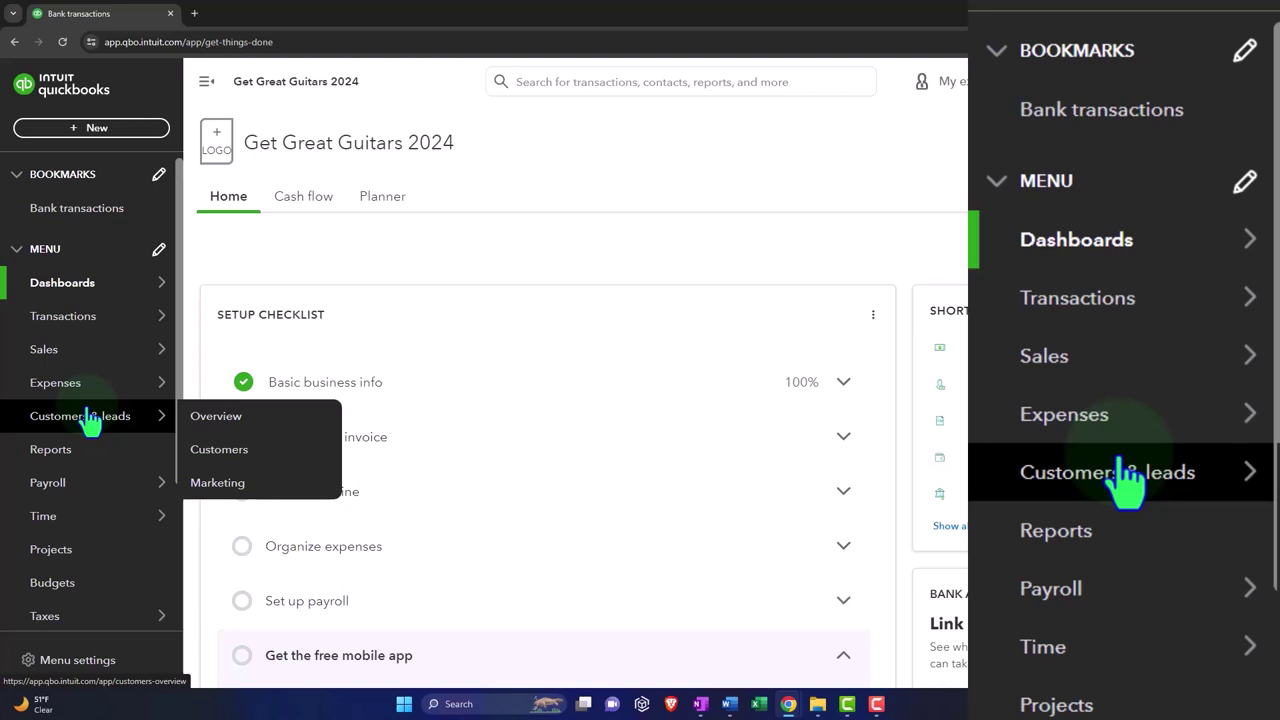
mouse_move(86, 368)
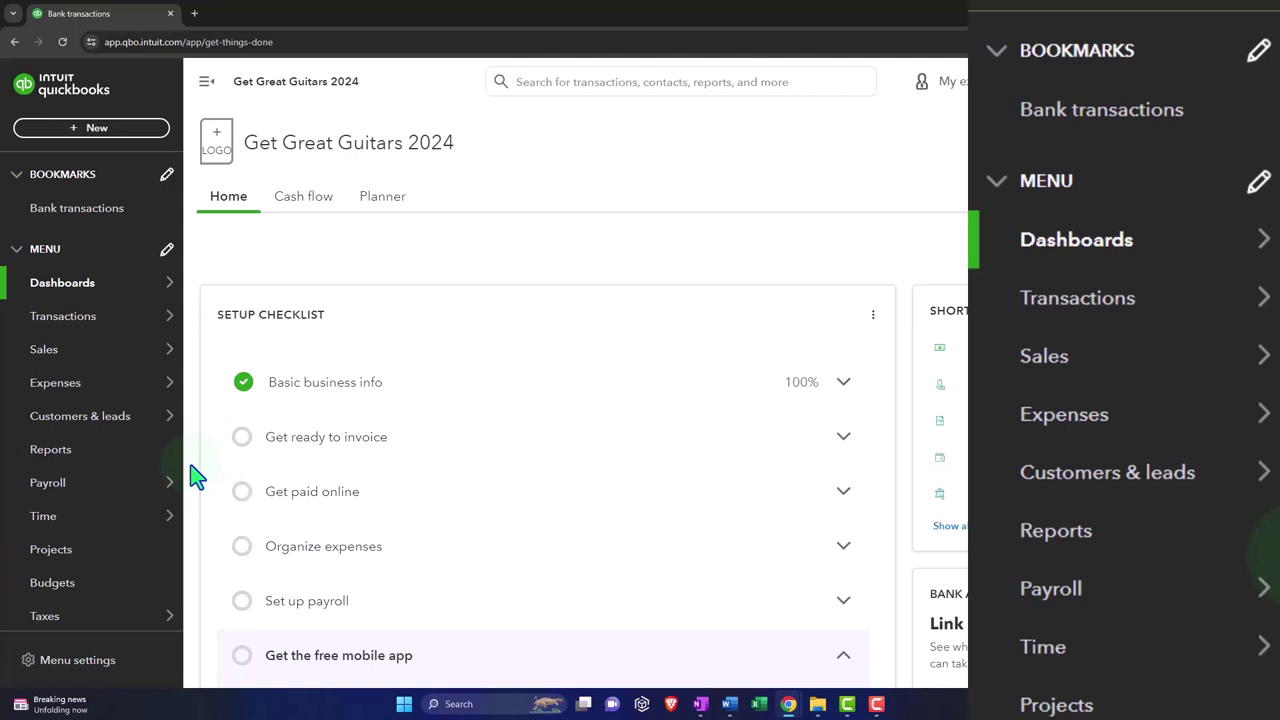
Switch the company from Accountant view to Business view using the gear menu
left_click(1210, 82)
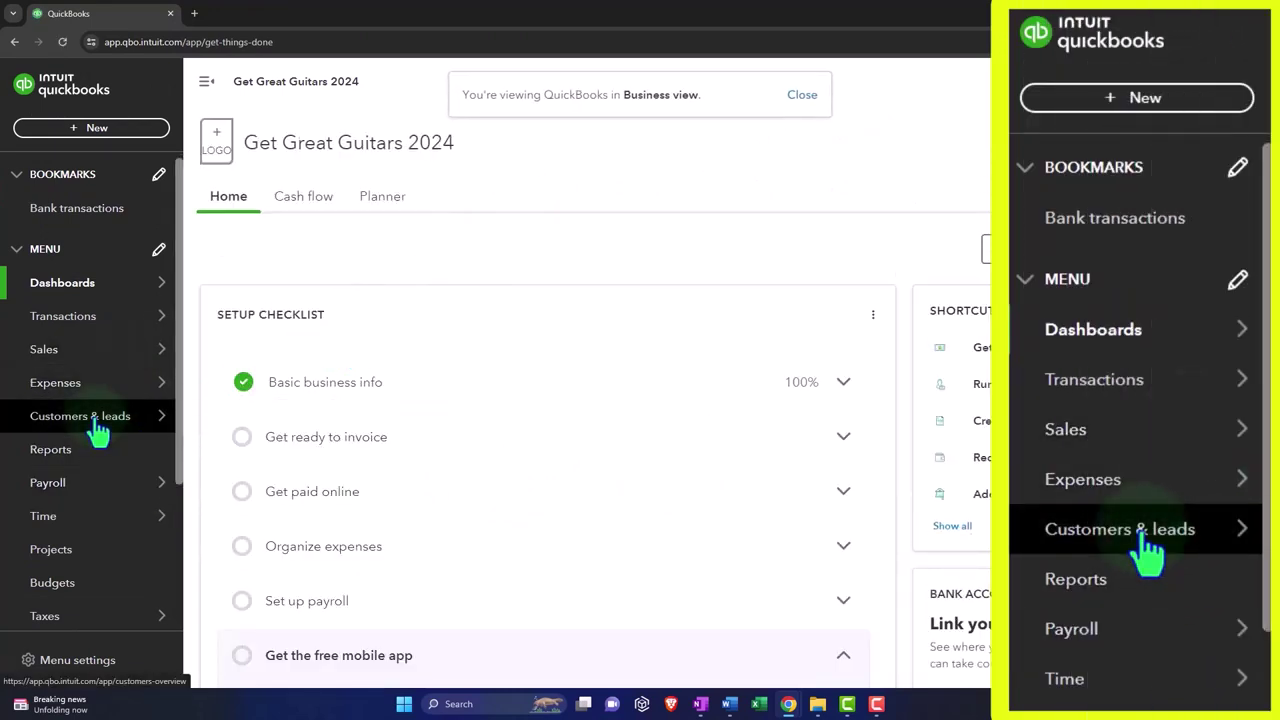
mouse_move(83, 397)
mouse_move(70, 366)
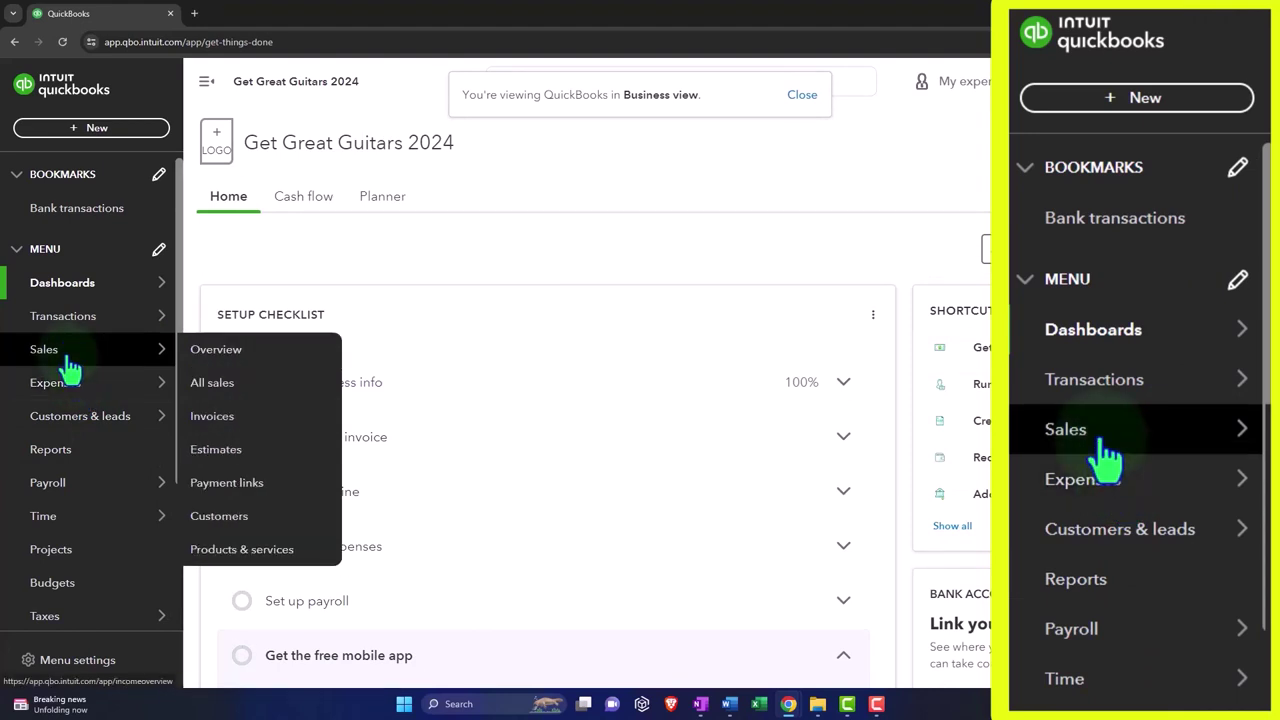